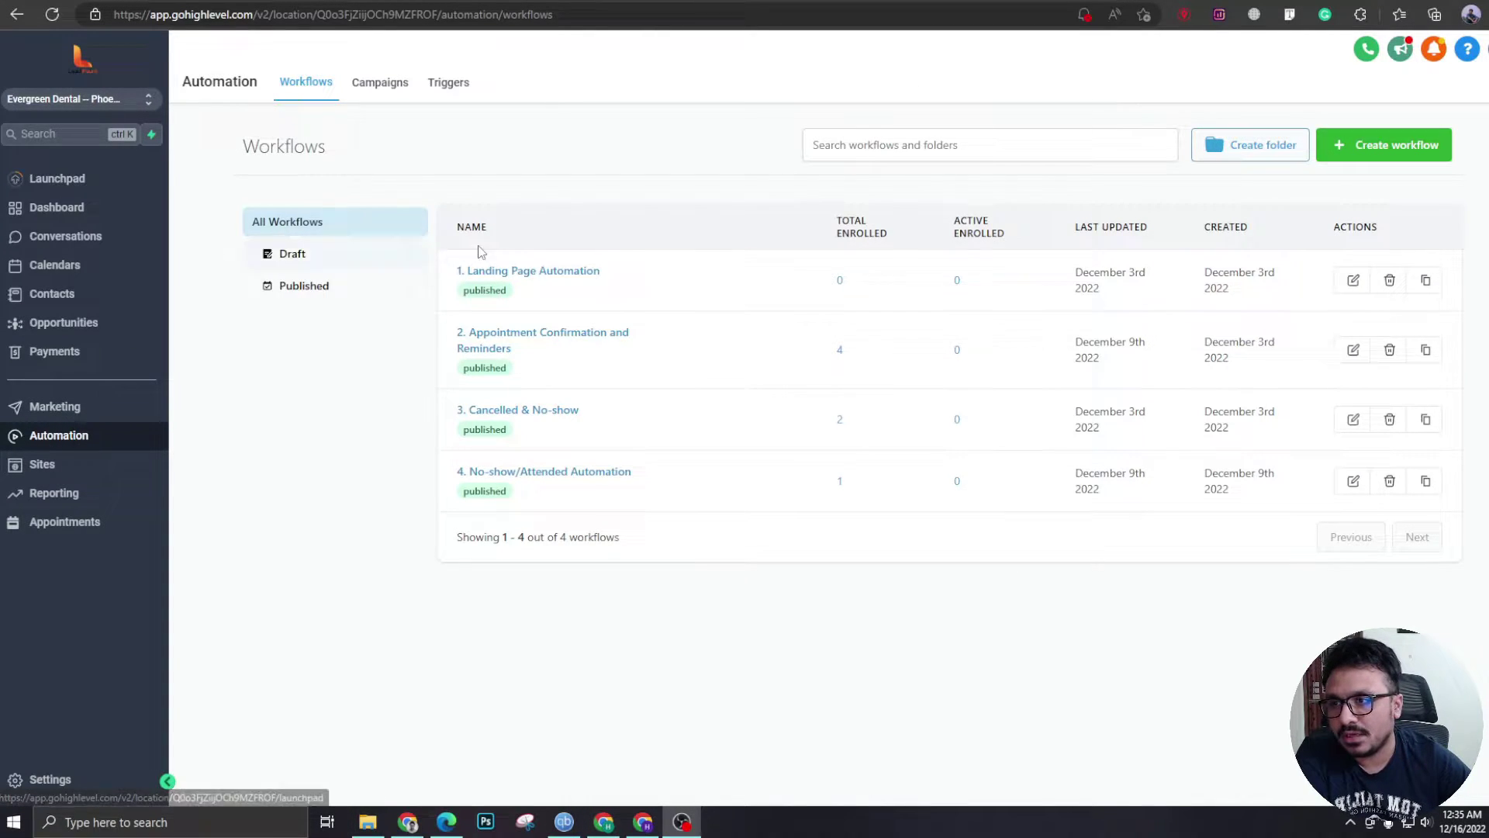
- Create a new workflow from scratch, then open and close the actions list without adding anything
{"action": "left_click", "coordinate": [1356, 146]}
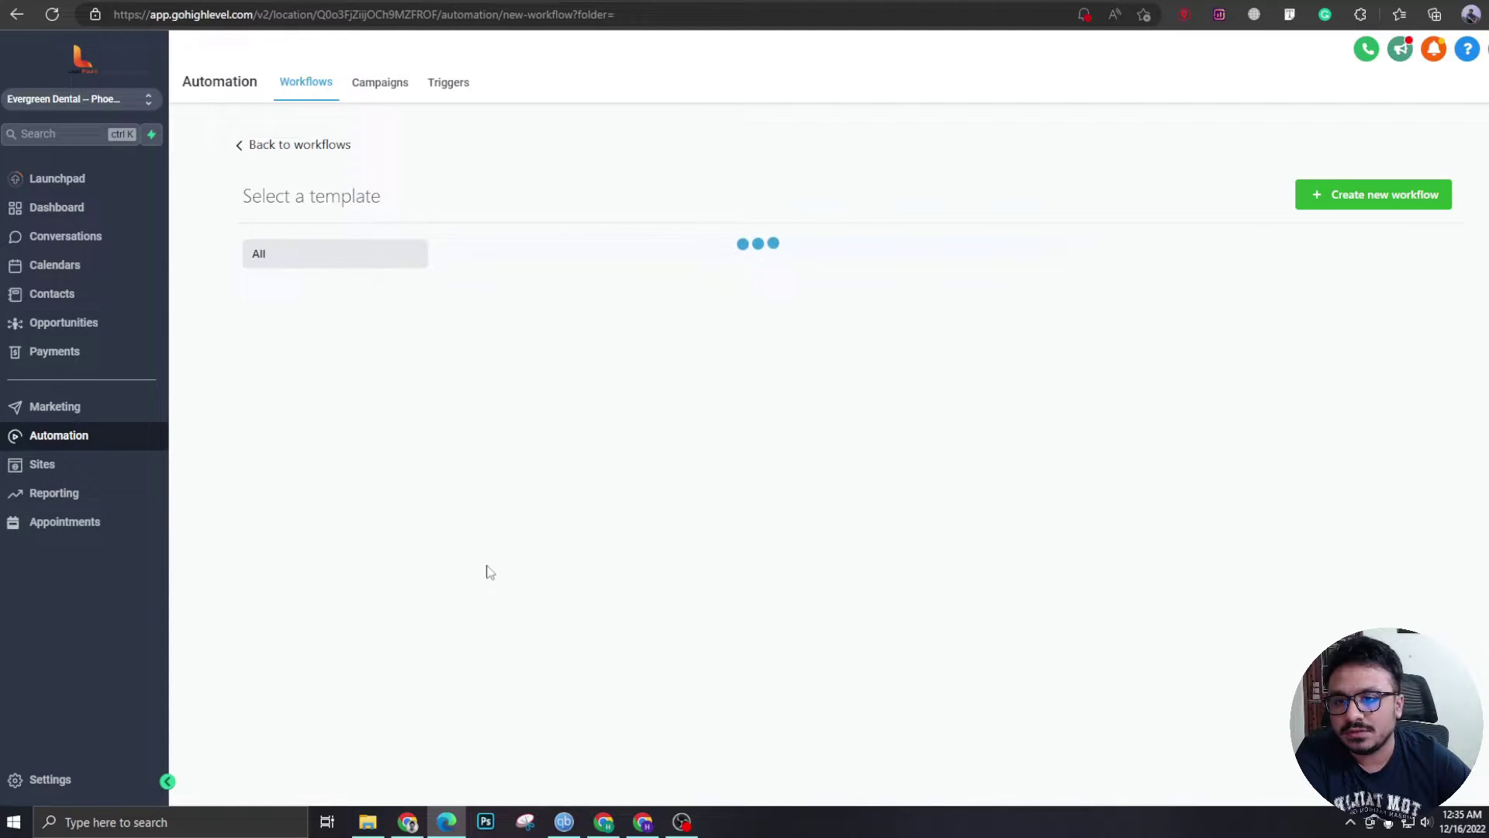
{"action": "left_click", "coordinate": [572, 464]}
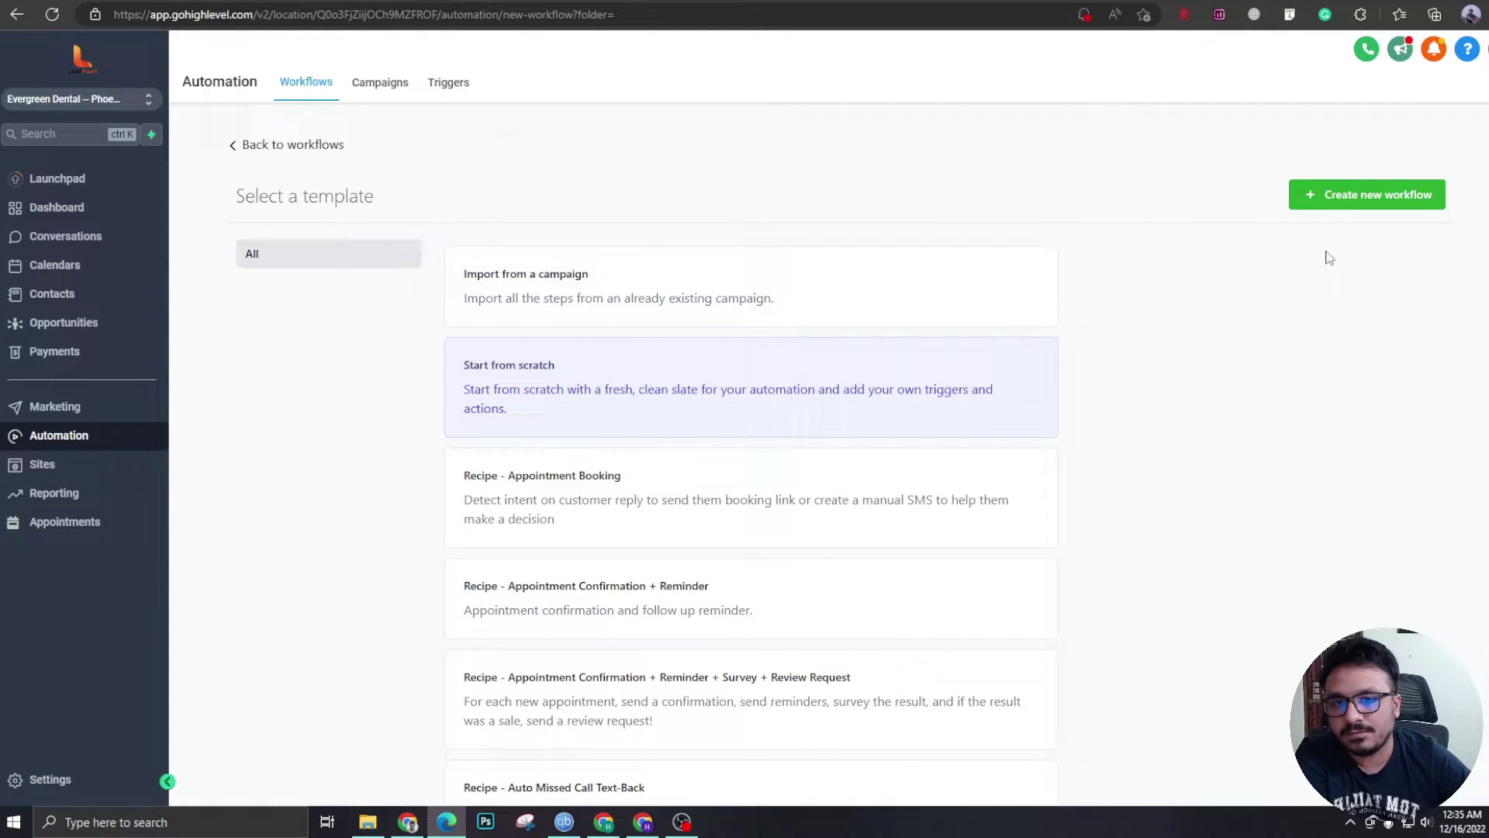
{"action": "left_click", "coordinate": [1328, 207]}
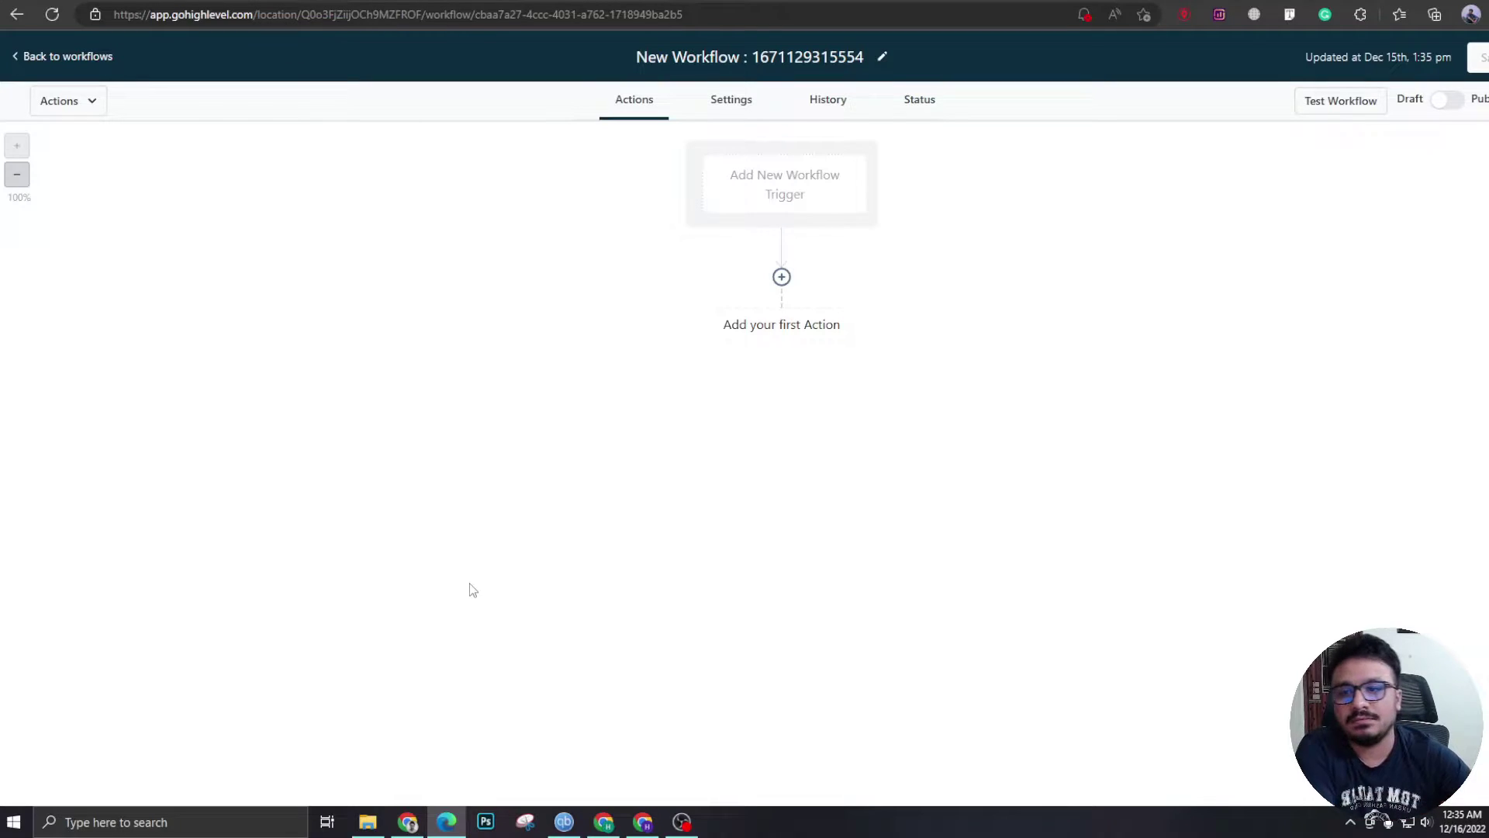
{"action": "left_click", "coordinate": [781, 277]}
{"action": "left_click", "coordinate": [980, 249]}
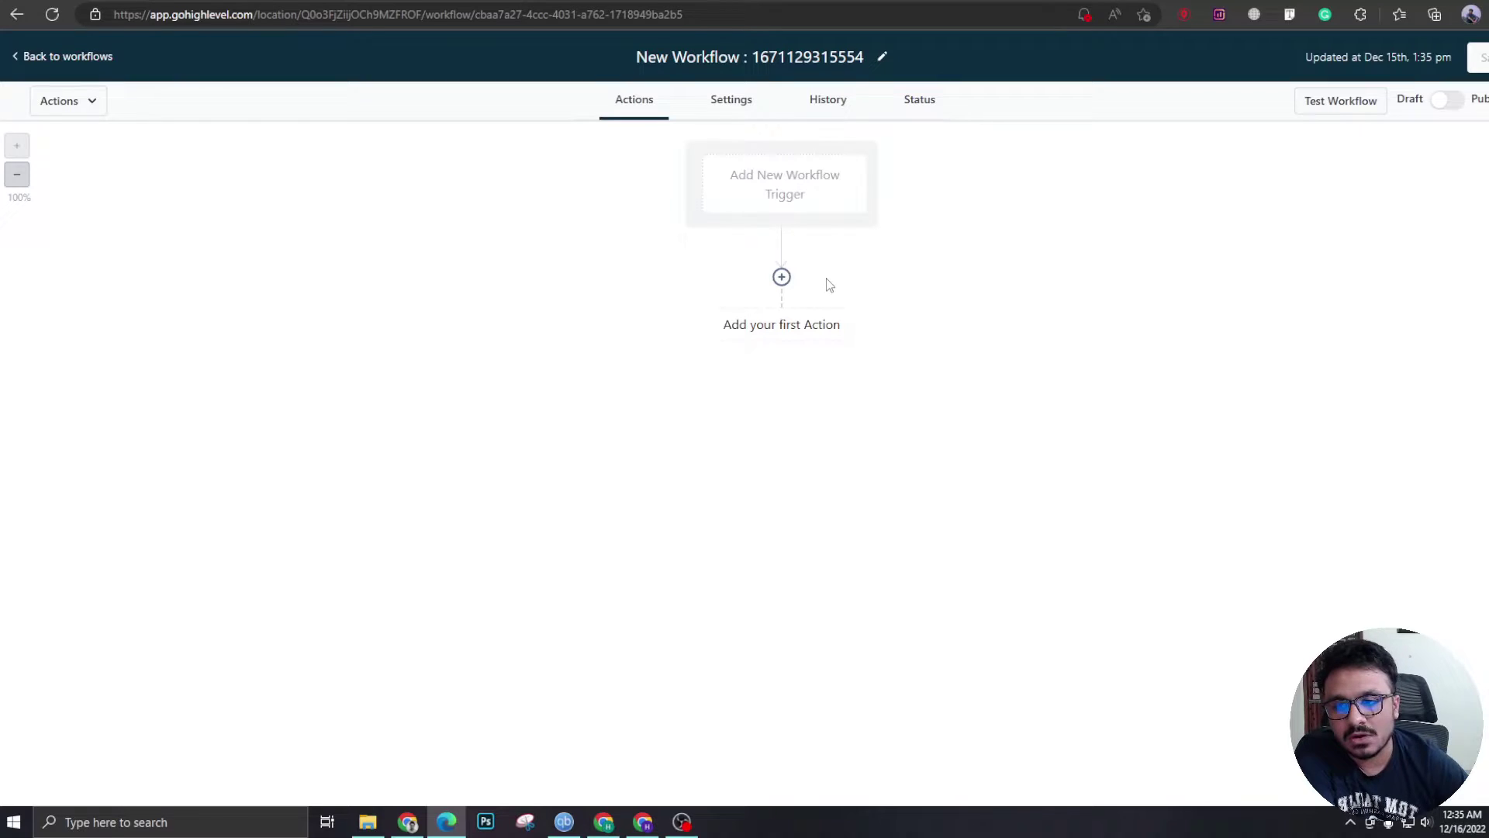
- Add a Send Email step with subject and body 'Email 1'
{"action": "left_click", "coordinate": [784, 280]}
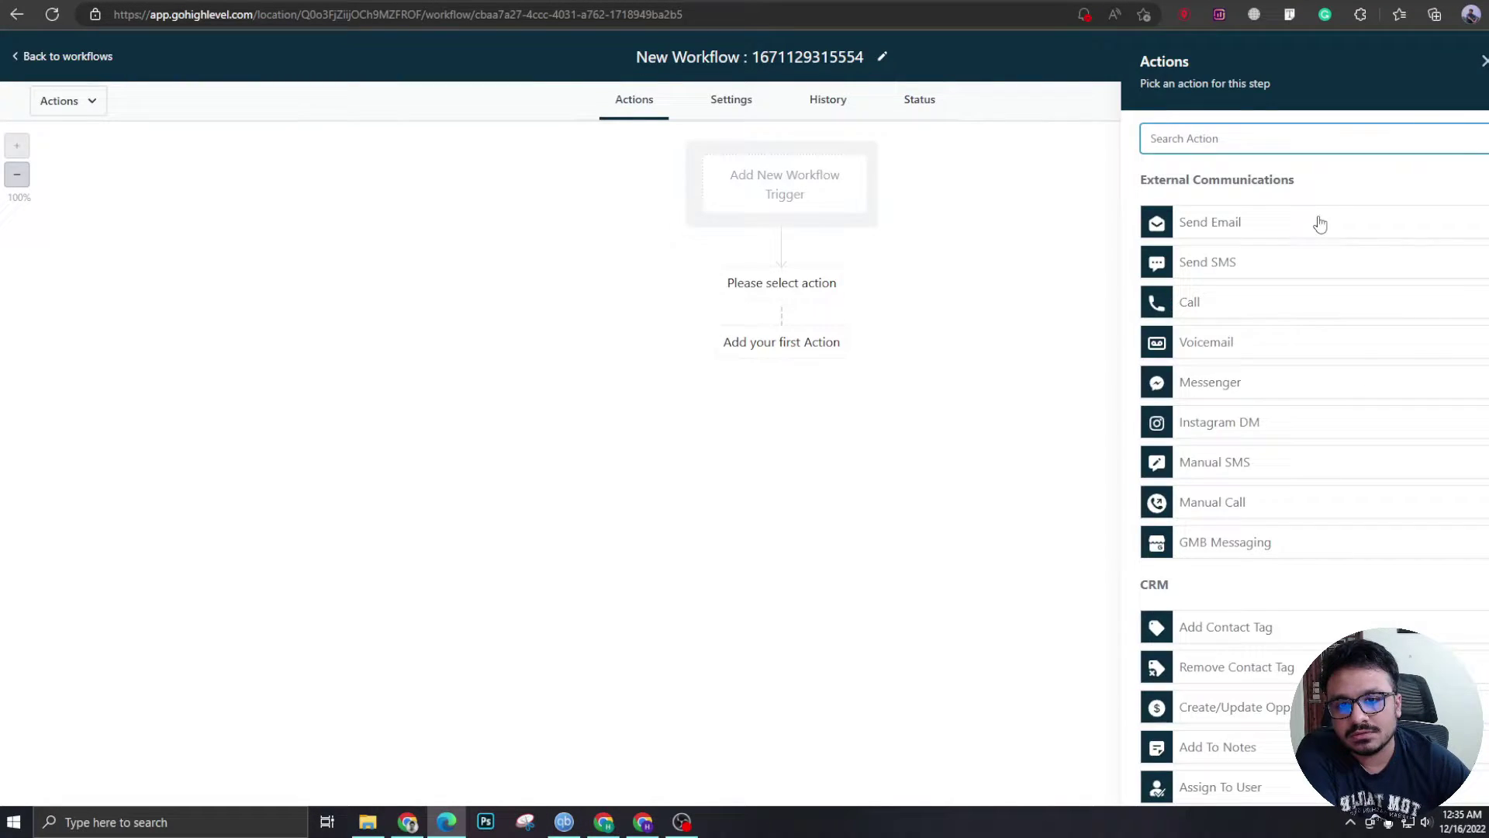
{"action": "left_click", "coordinate": [1311, 224]}
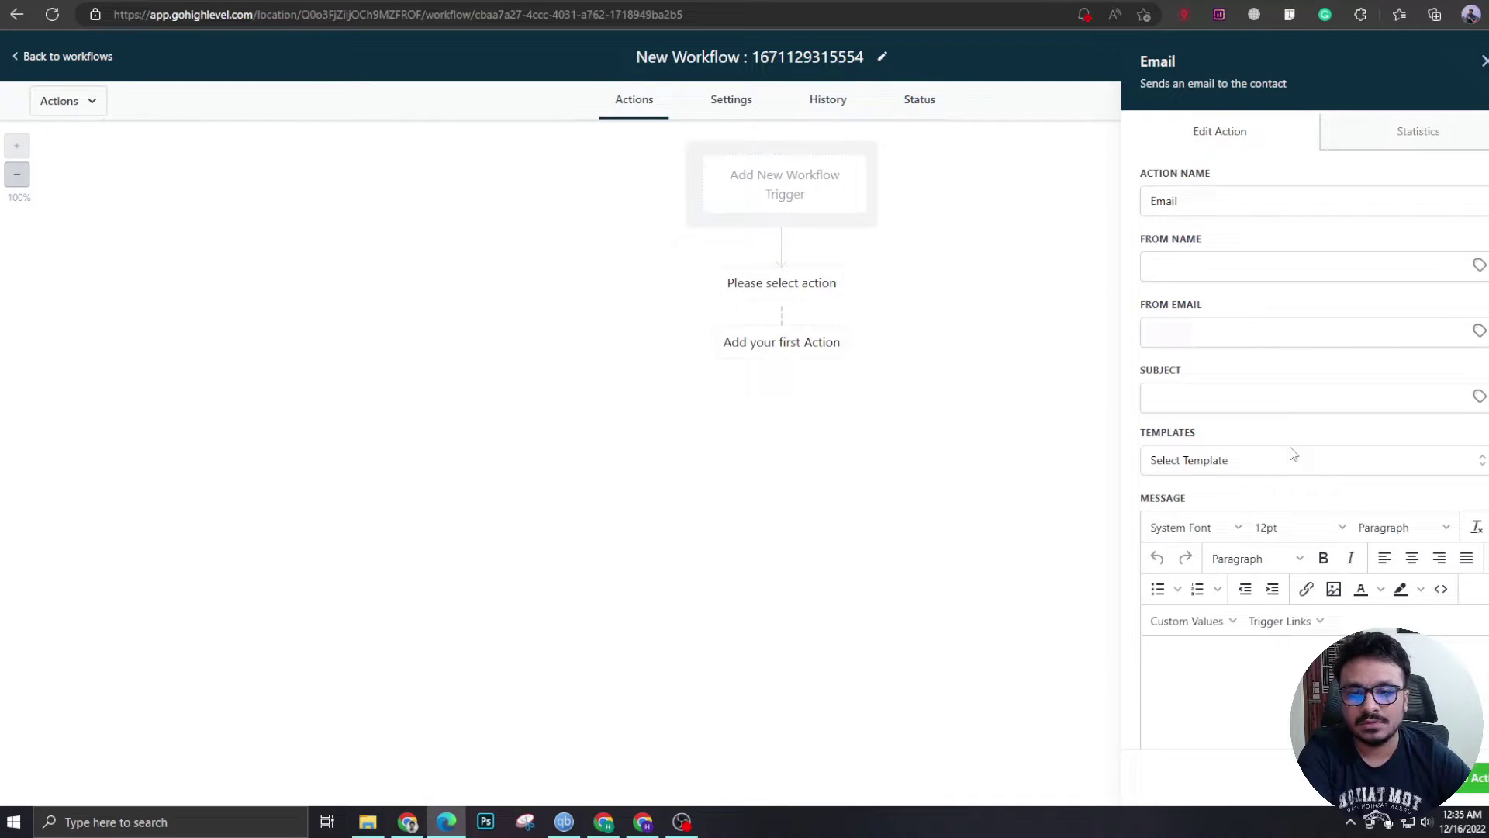
{"action": "left_click", "coordinate": [1250, 392]}
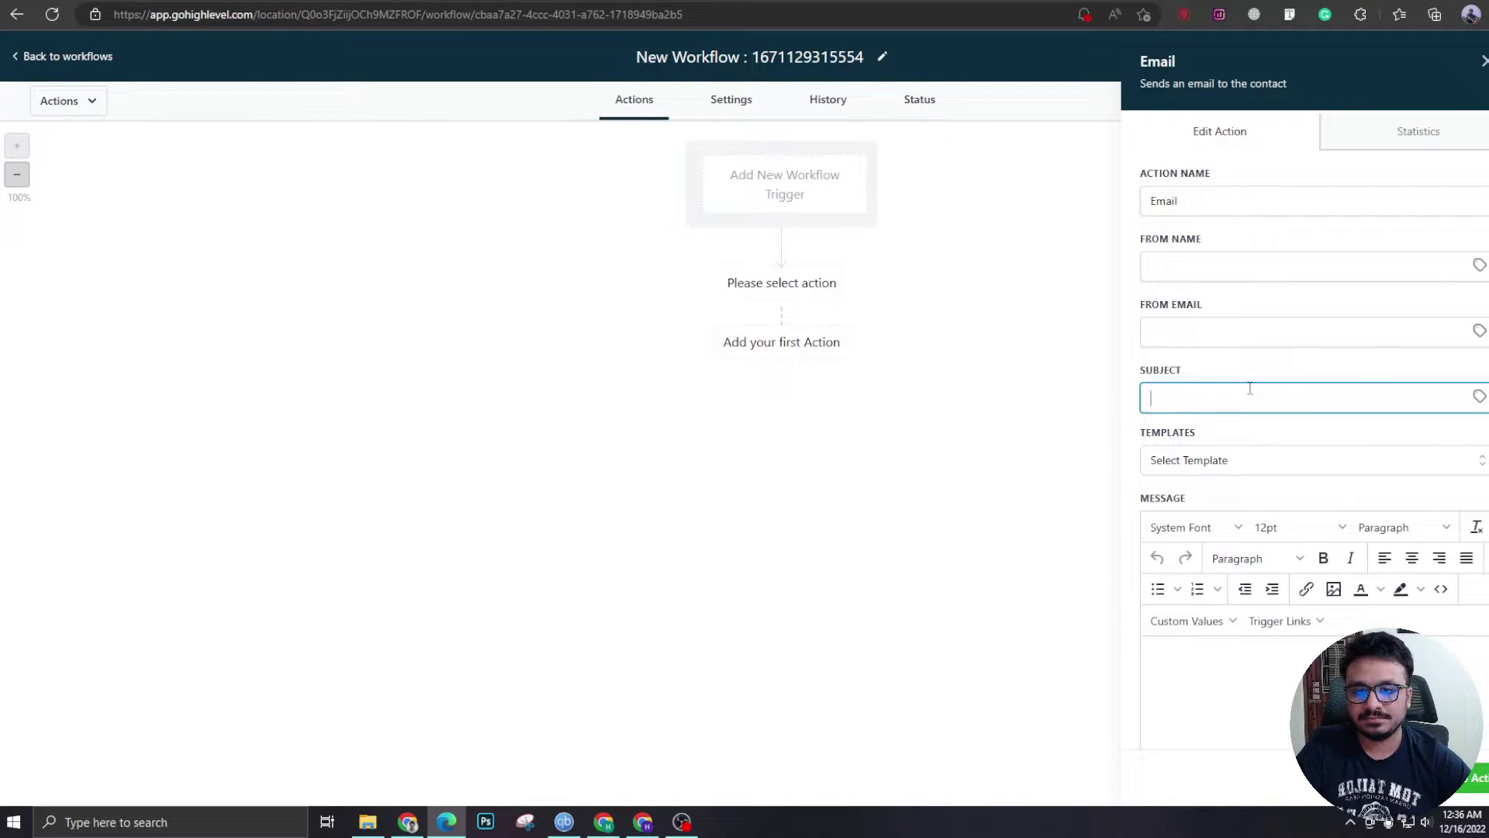
{"action": "type", "text": "Email 1"}
{"action": "key", "text": "ctrl+a"}
{"action": "key", "text": "ctrl+c"}
{"action": "left_click", "coordinate": [1259, 699]}
{"action": "key", "text": "ctrl+v"}
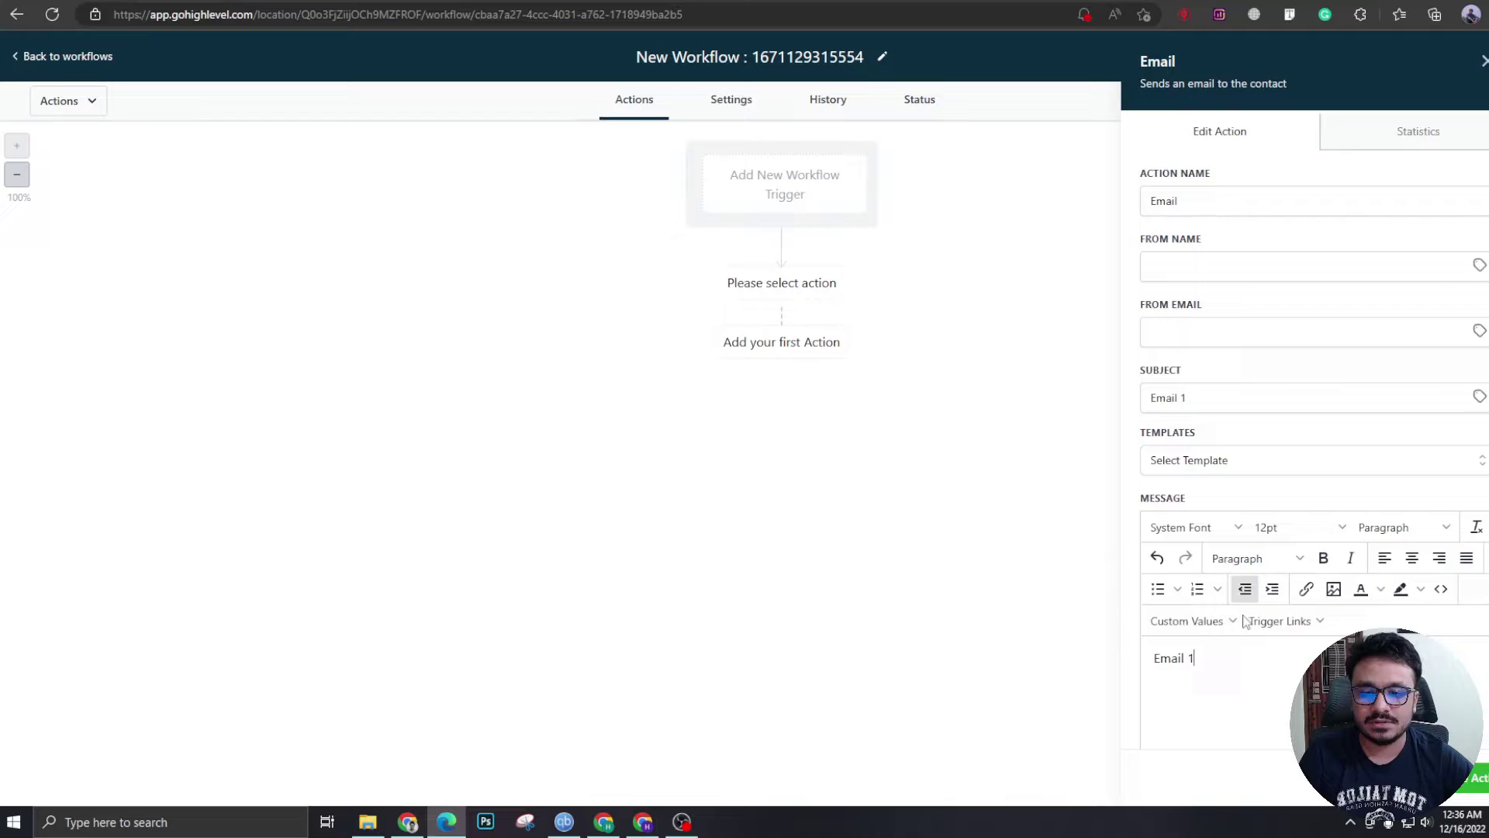
{"action": "scroll", "coordinate": [1258, 698], "scroll_direction": "down", "scroll_amount": 3}
{"action": "left_click", "coordinate": [1475, 787]}
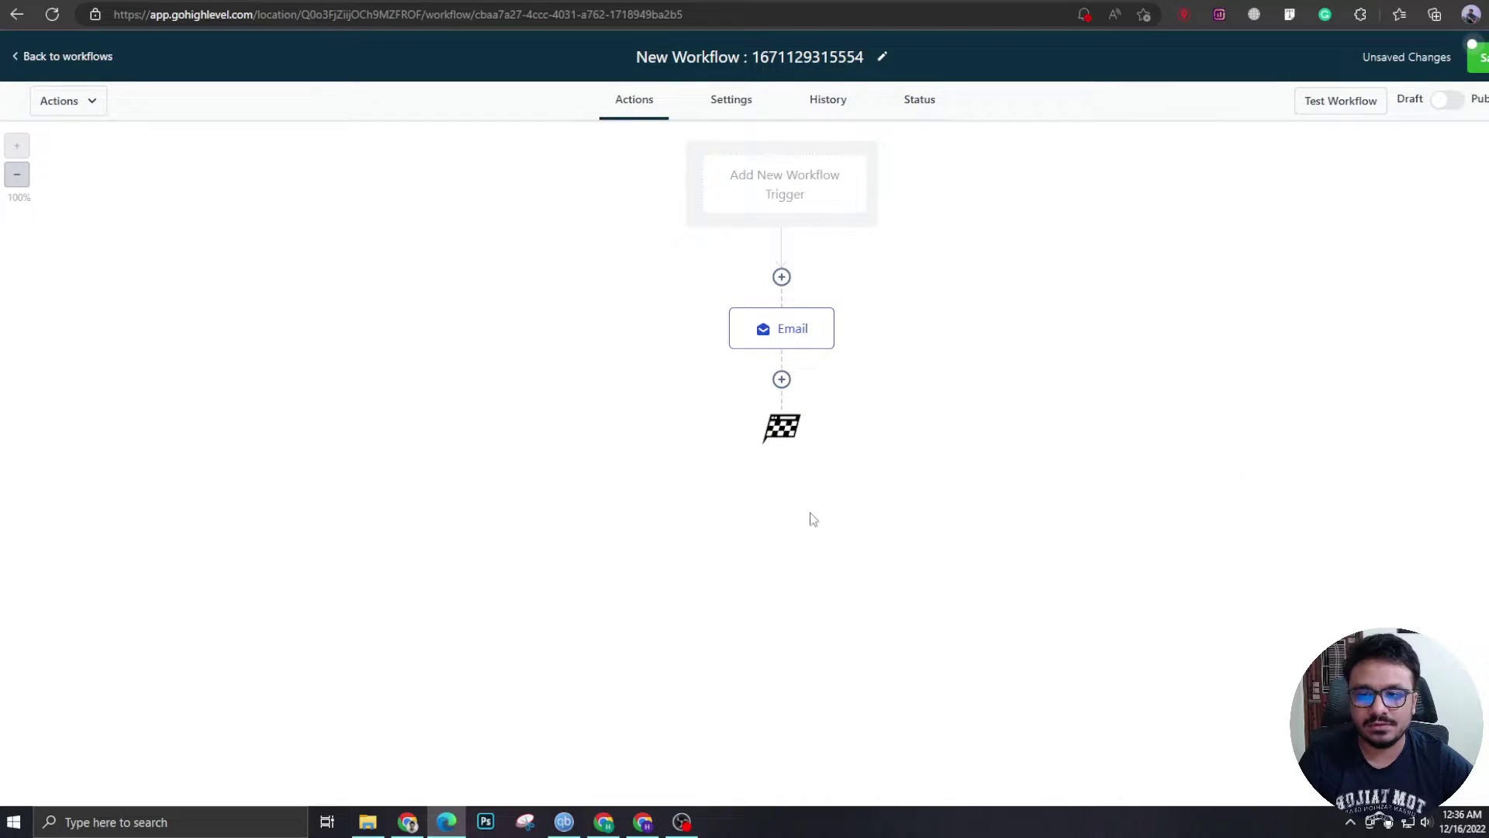
- Add a Send SMS step with the message 'SMS1'
{"action": "left_click", "coordinate": [782, 379]}
{"action": "left_click", "coordinate": [1221, 267]}
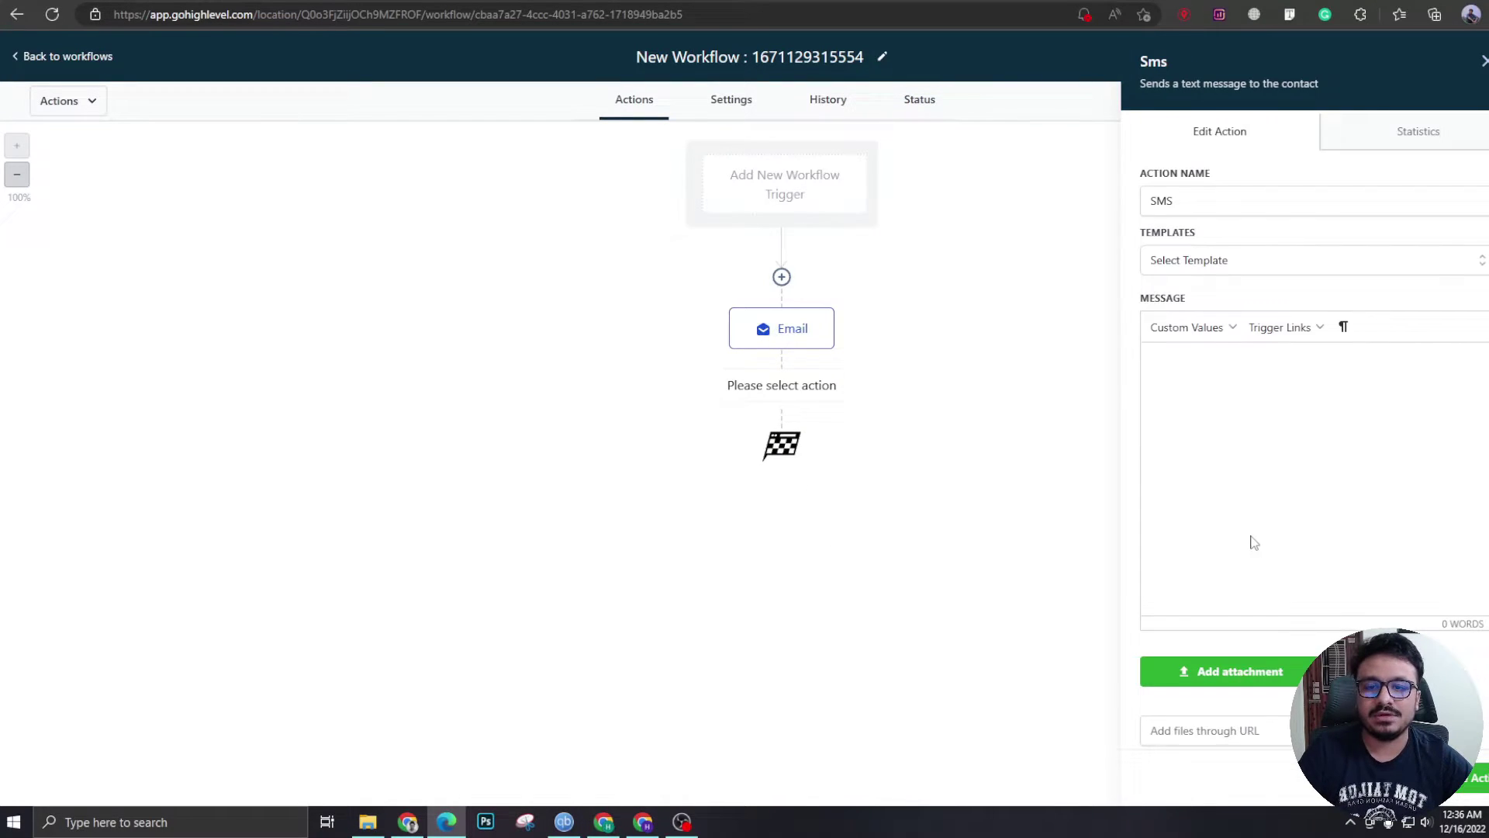
{"action": "left_click", "coordinate": [1247, 506]}
{"action": "type", "text": "SMS1"}
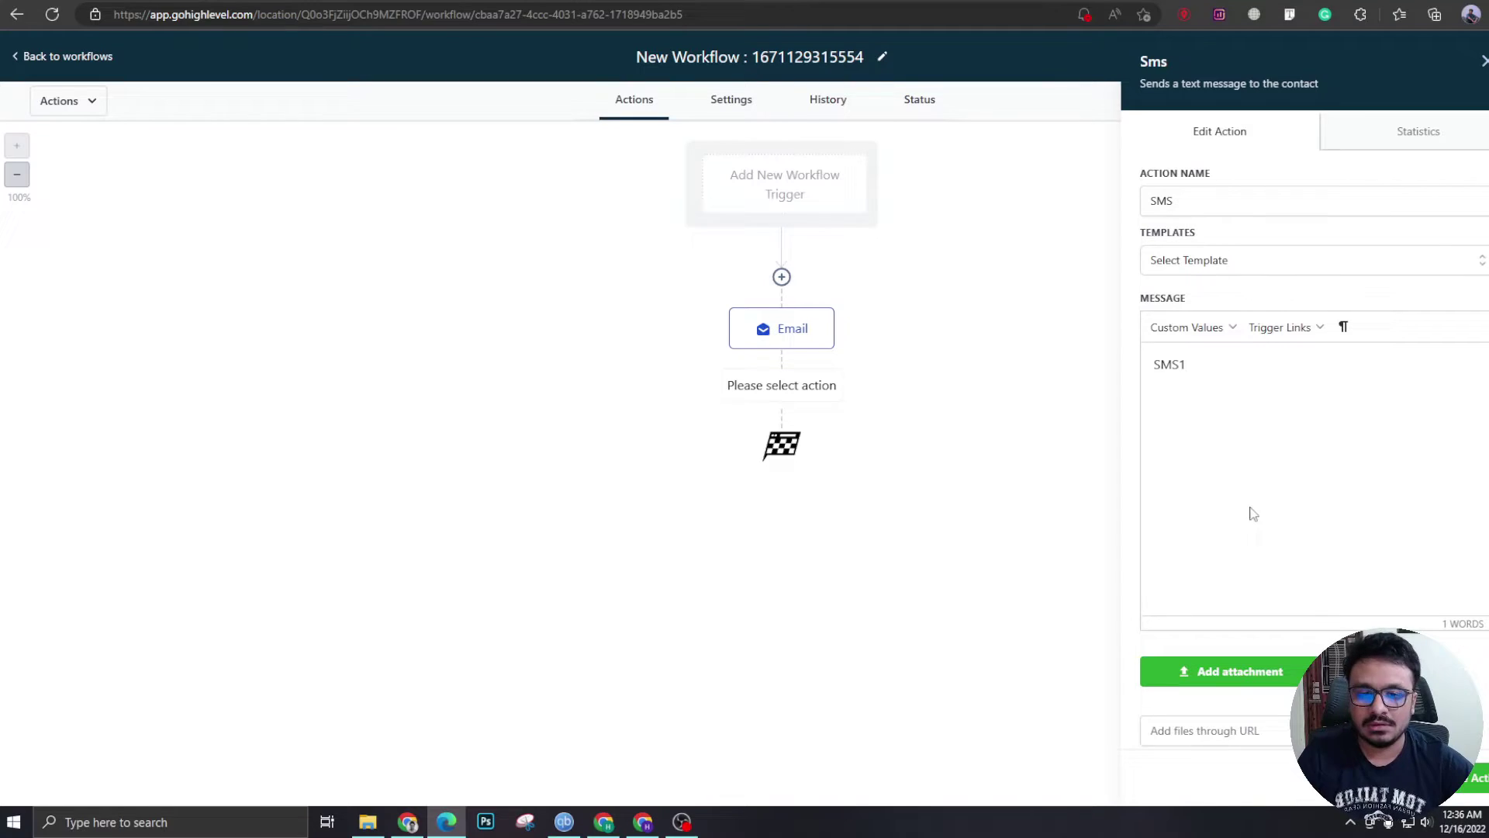
{"action": "left_click", "coordinate": [812, 367]}
- Add a Wait step of 1 day after the SMS
{"action": "left_click", "coordinate": [781, 482]}
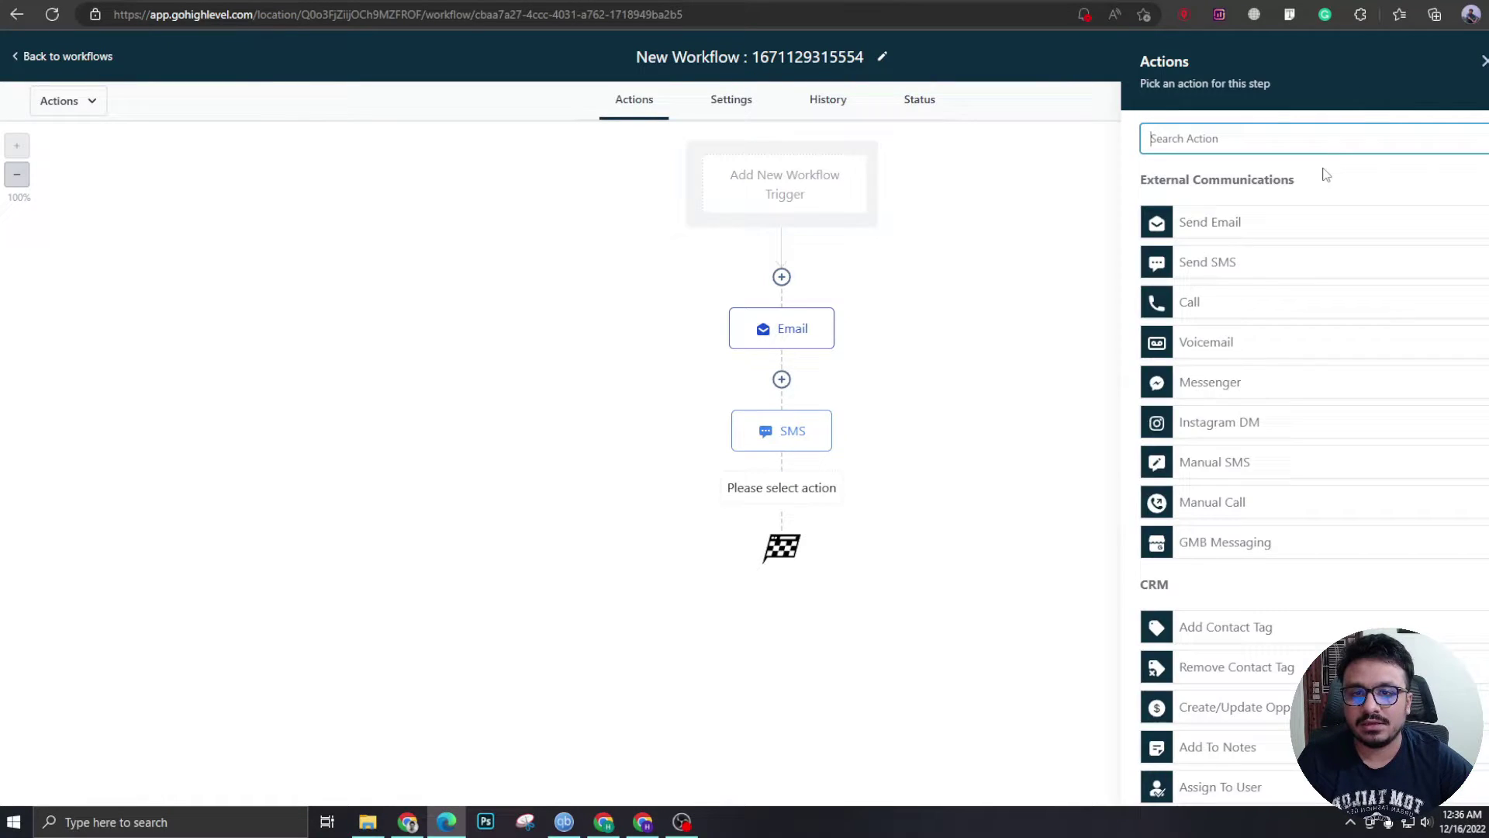
{"action": "type", "text": "wait"}
{"action": "left_click", "coordinate": [1210, 208]}
{"action": "left_click", "coordinate": [918, 307]}
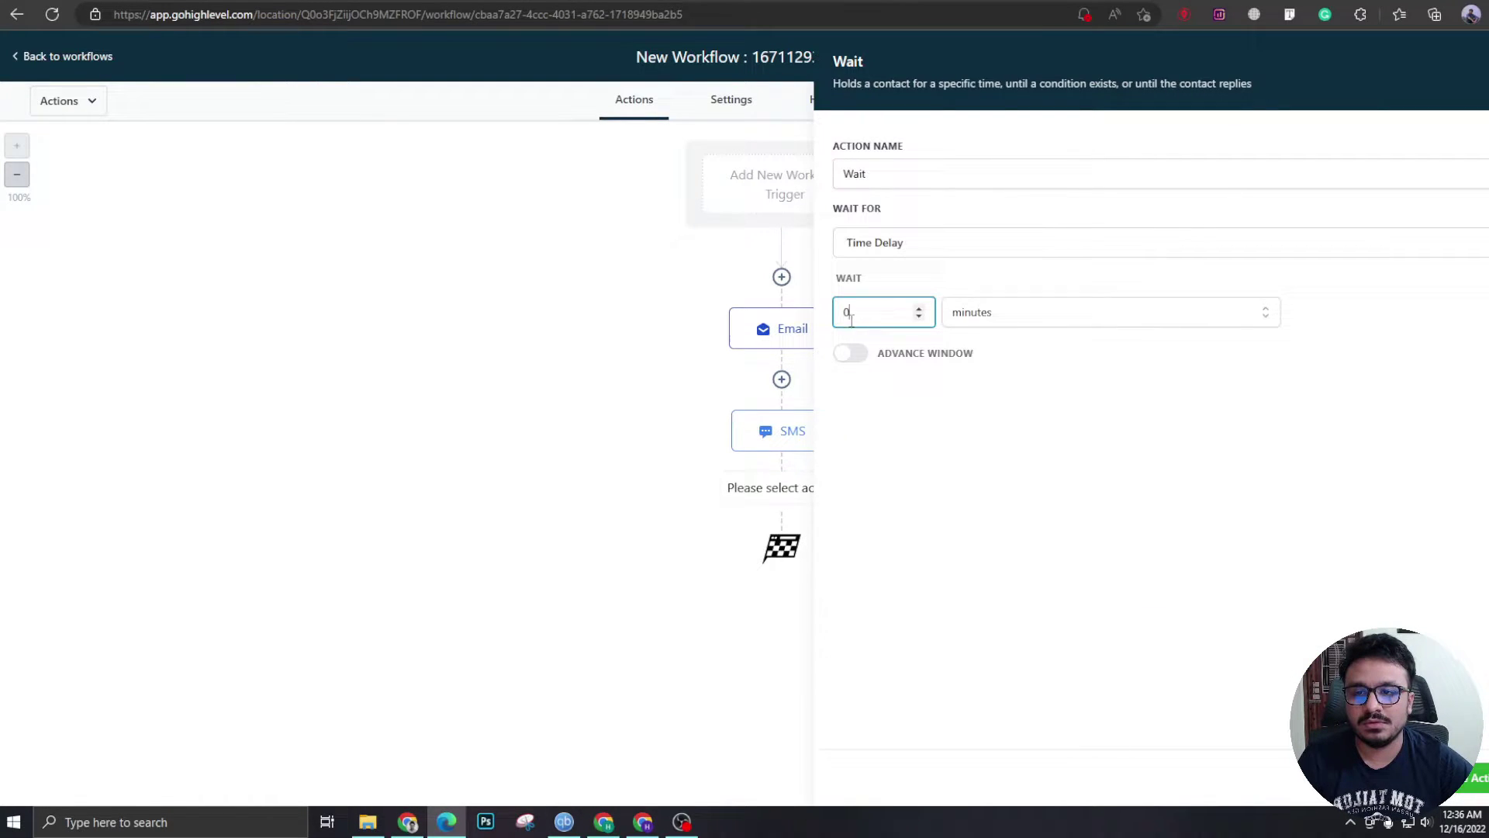
{"action": "left_click", "coordinate": [1050, 316]}
{"action": "left_click", "coordinate": [1004, 410]}
{"action": "left_click", "coordinate": [1477, 777]}
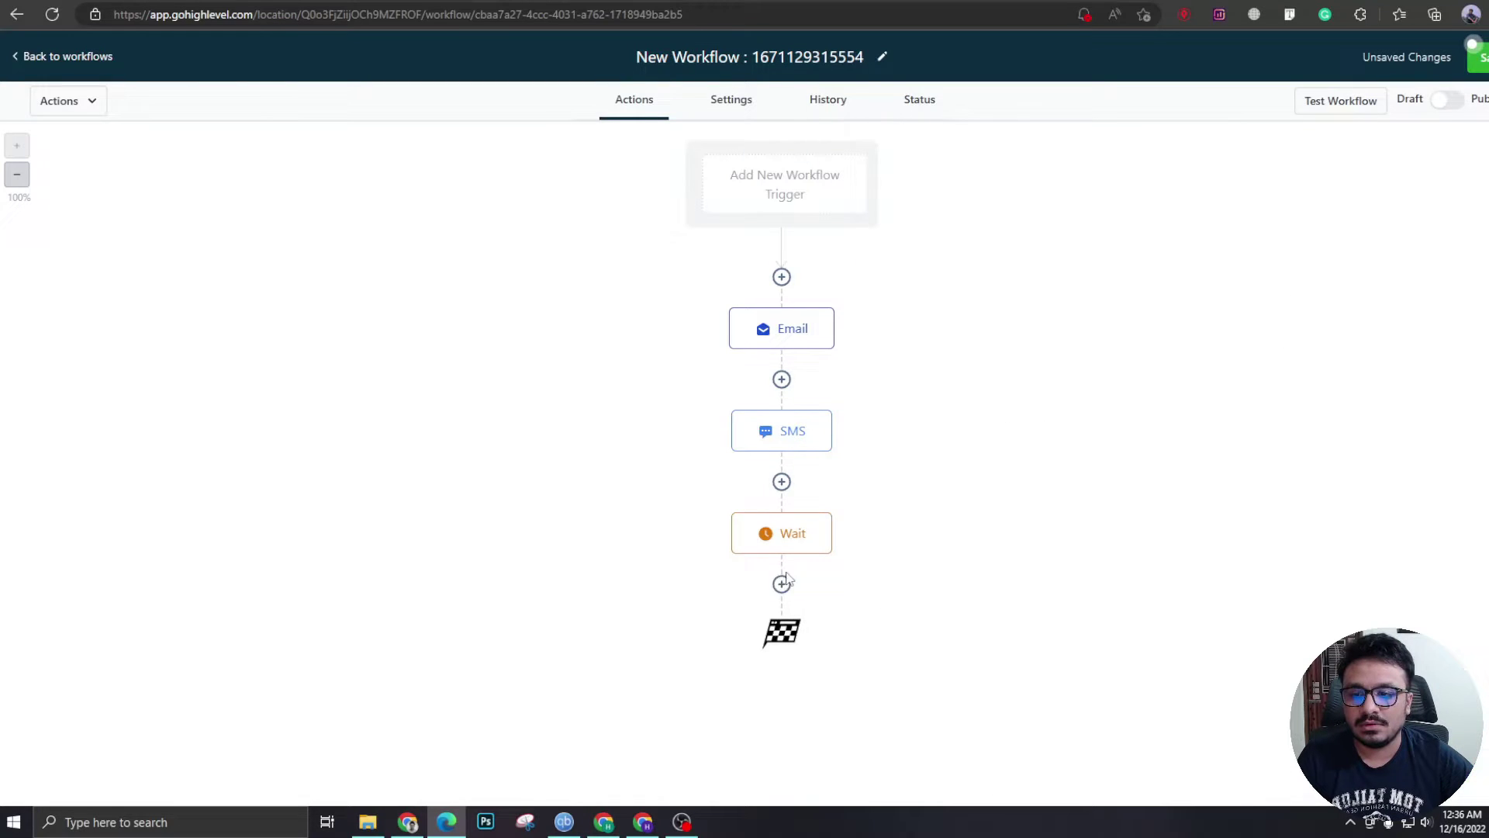
- Start adding another email step, then cancel it without saving
{"action": "left_click", "coordinate": [781, 582]}
{"action": "left_click", "coordinate": [1230, 222]}
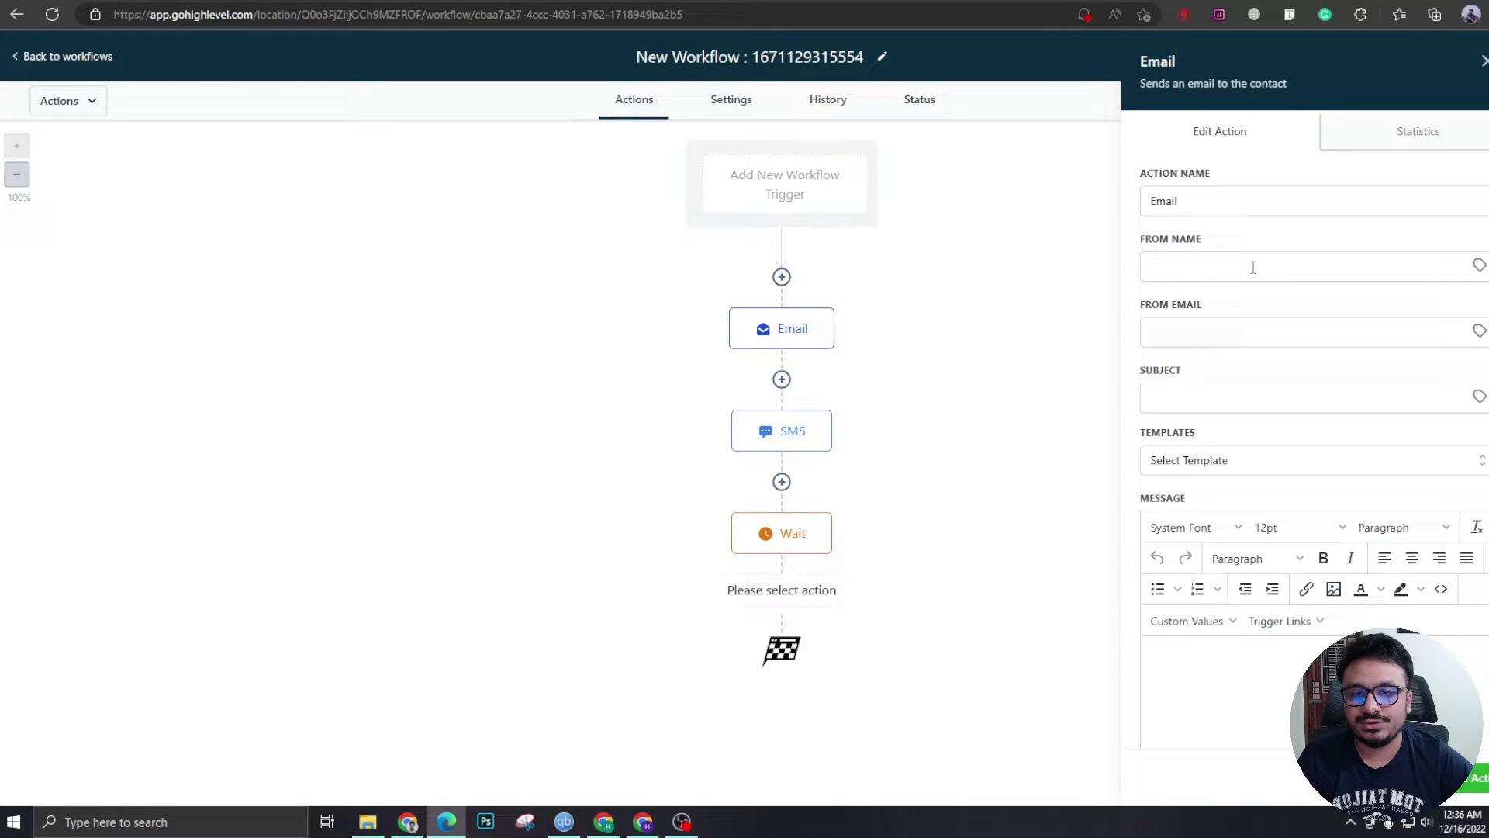
{"action": "key", "text": "Escape"}
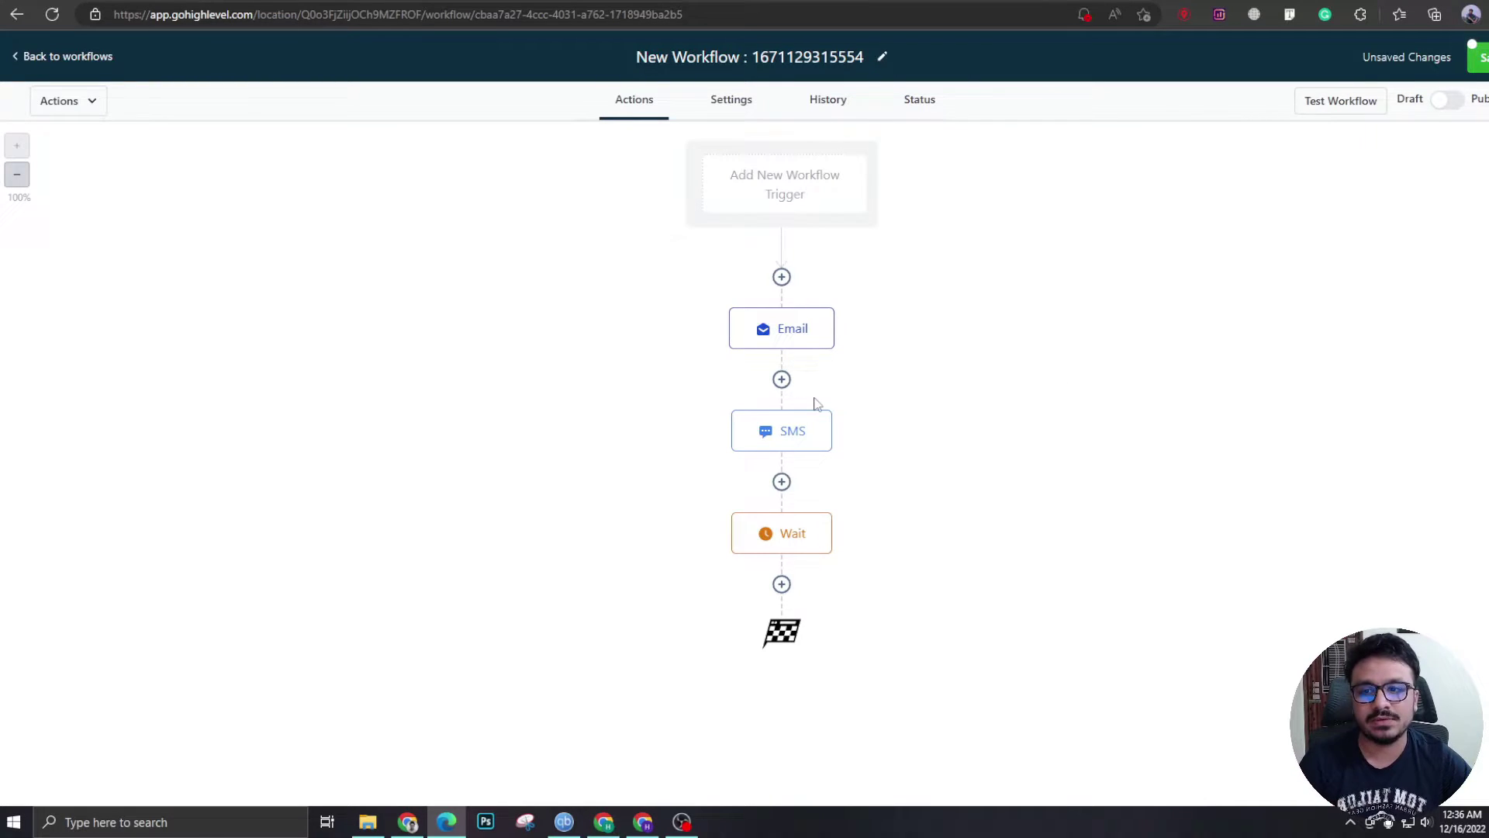
{"action": "mouse_move", "coordinate": [824, 432]}
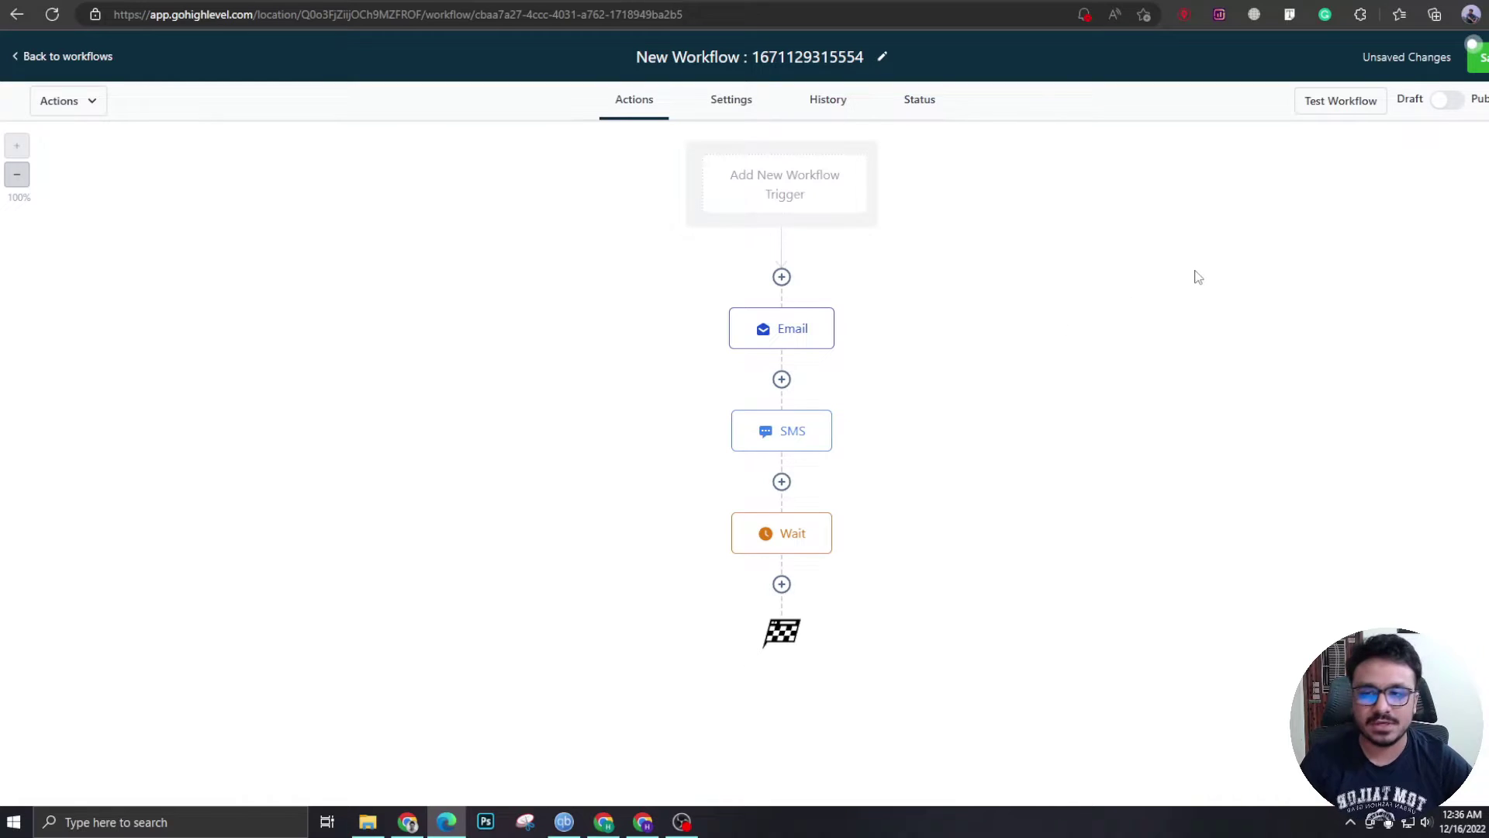
{"action": "left_click", "coordinate": [782, 584]}
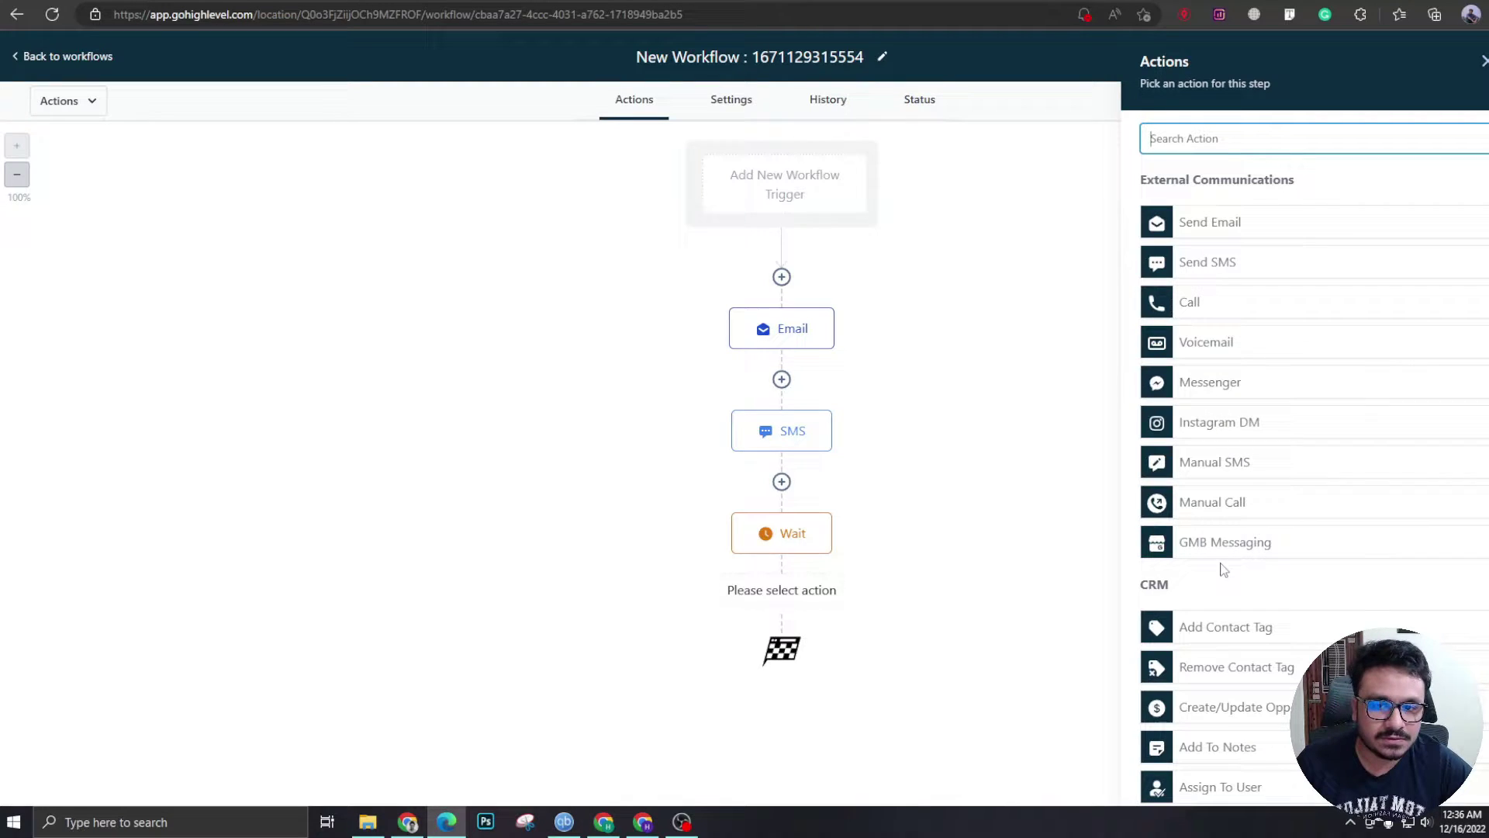
{"action": "scroll", "coordinate": [1272, 528], "scroll_direction": "down", "scroll_amount": 5}
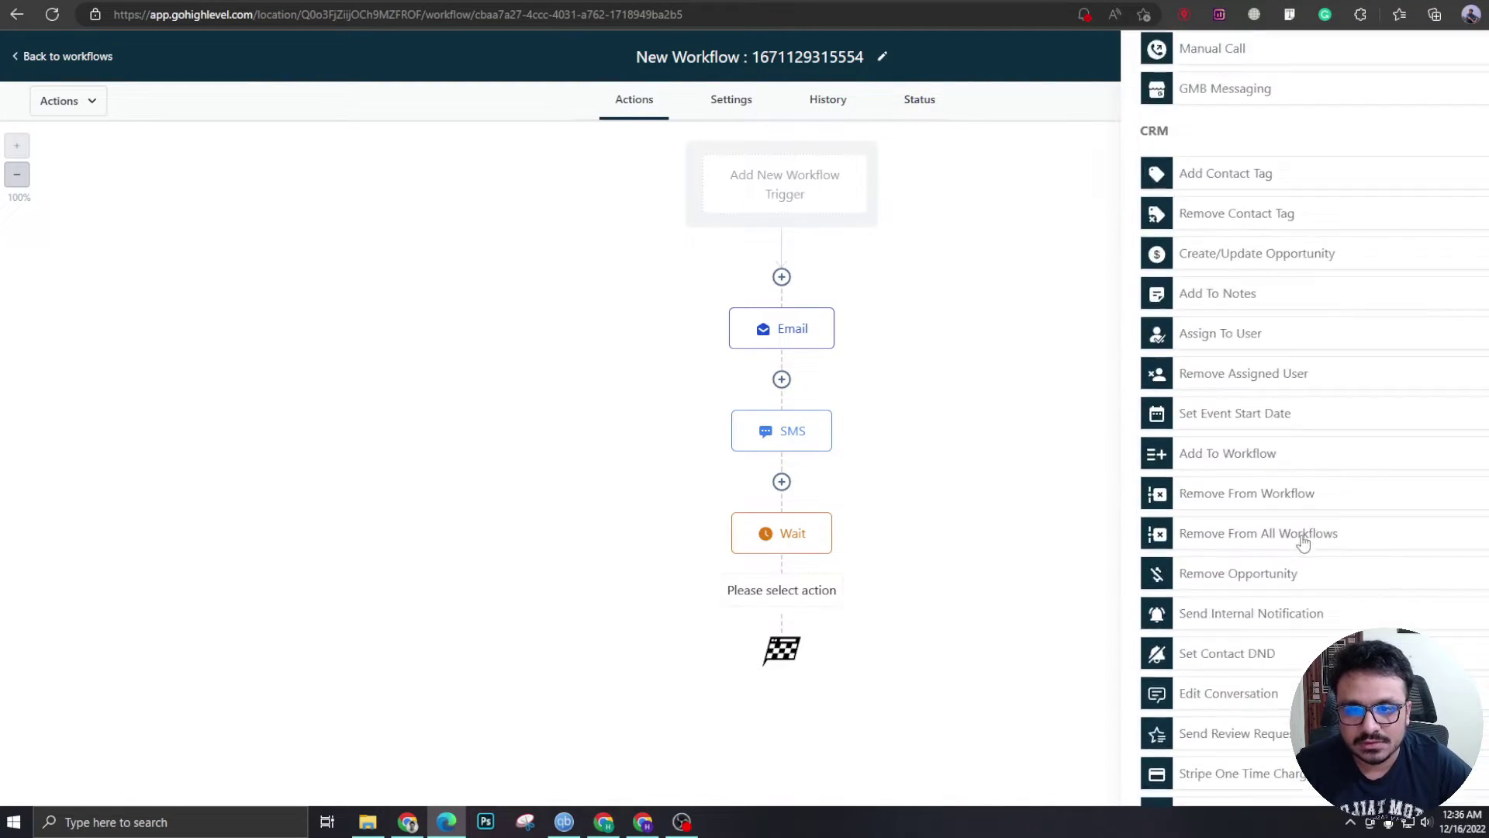
{"action": "scroll", "coordinate": [1303, 540], "scroll_direction": "up", "scroll_amount": 5}
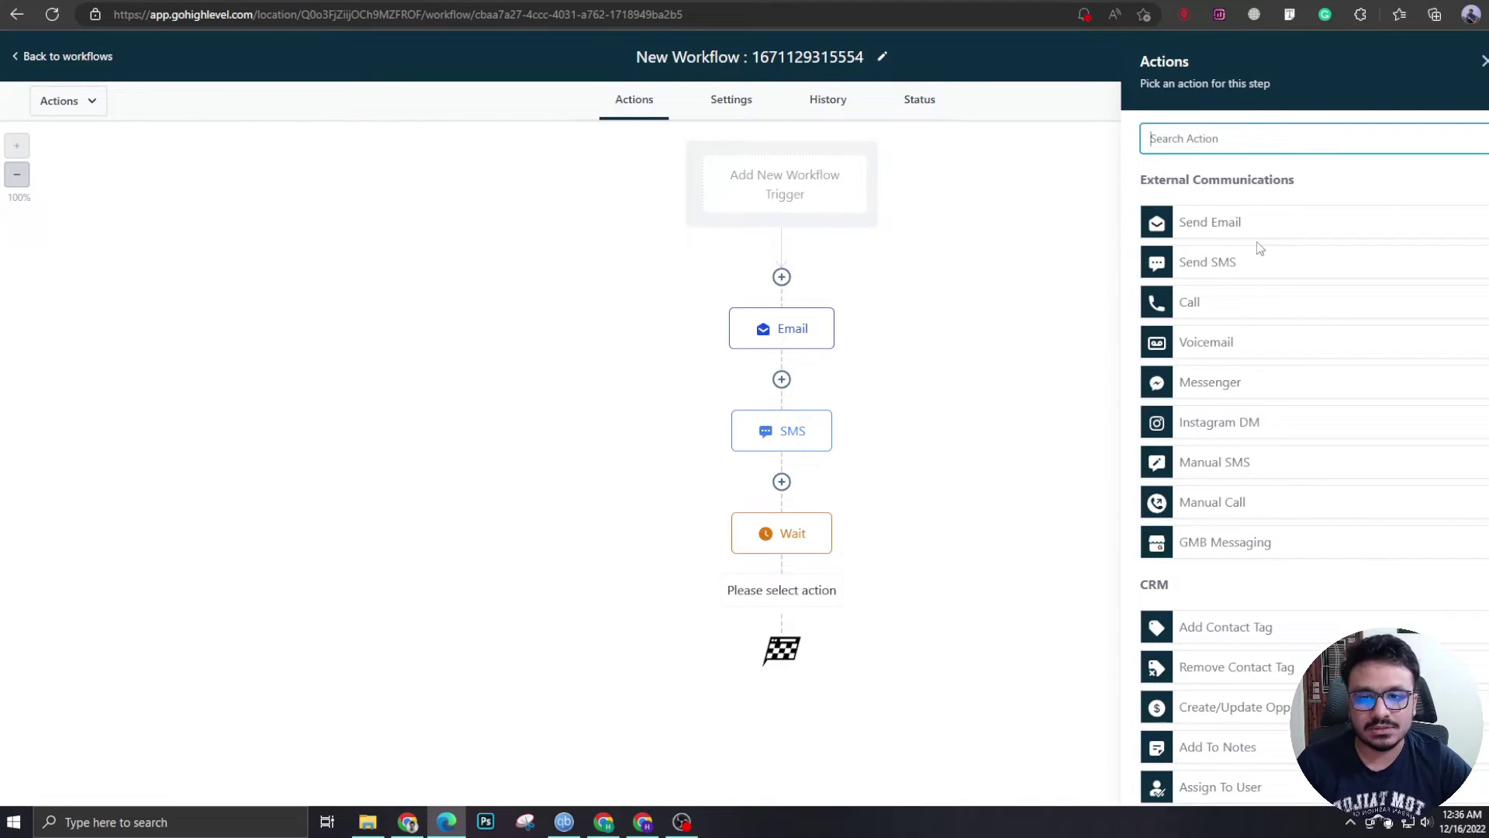
- Publish the workflow and rename it 'Drip Campaign December 2022'
{"action": "left_click", "coordinate": [1482, 62]}
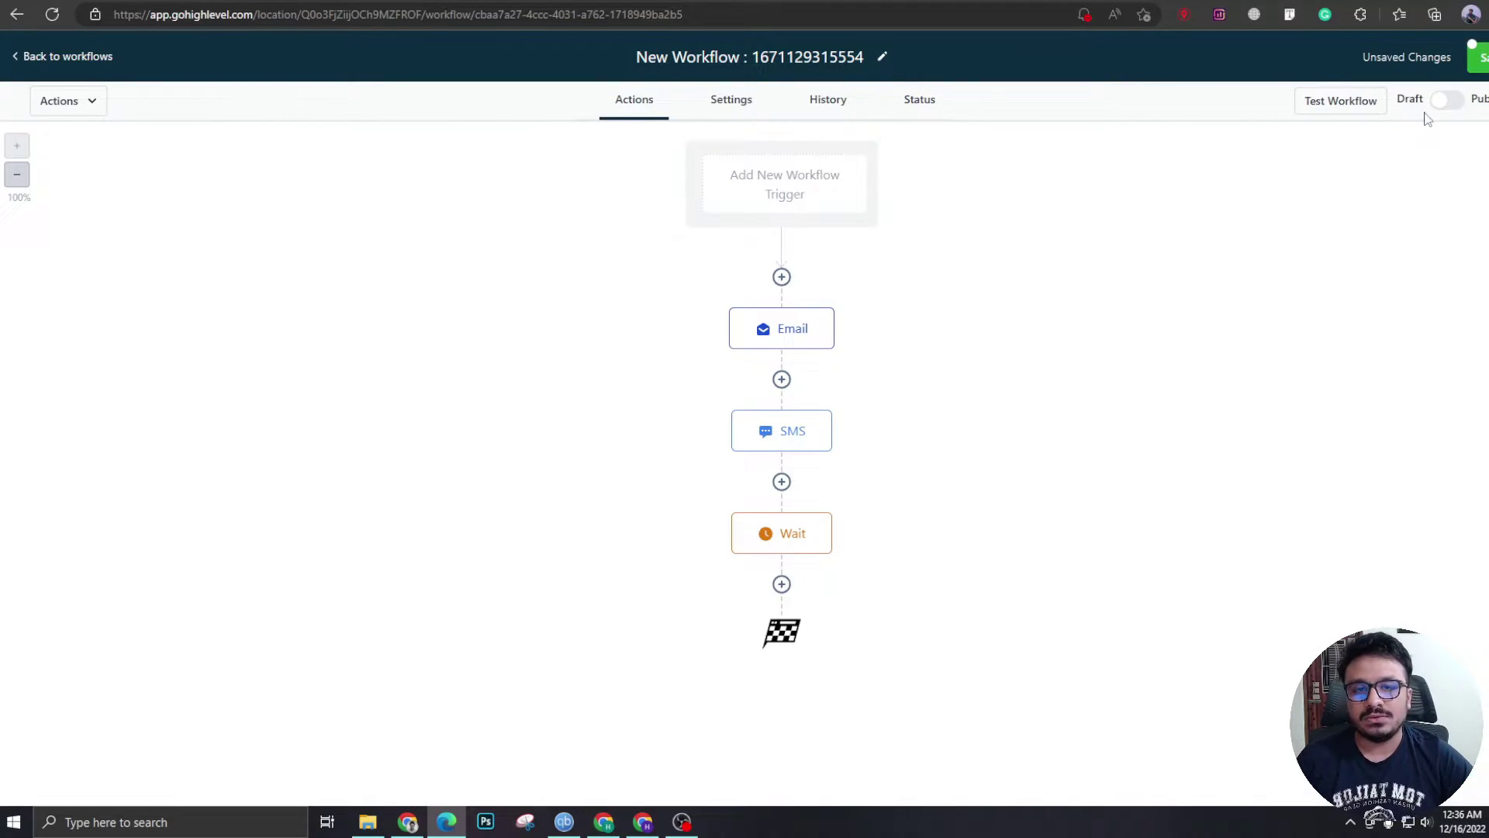
{"action": "left_click", "coordinate": [1445, 102]}
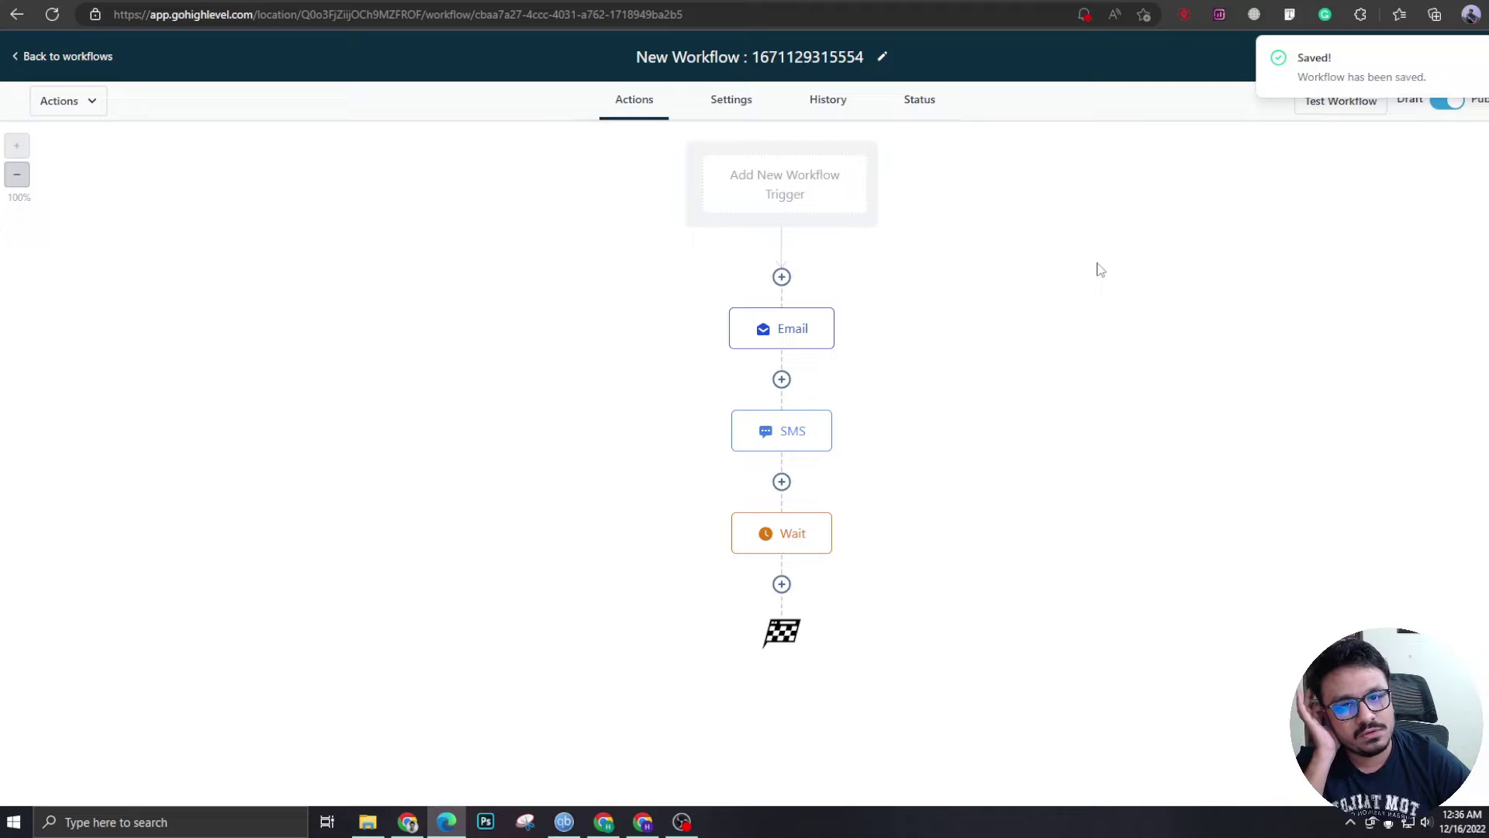
{"action": "left_click", "coordinate": [743, 66]}
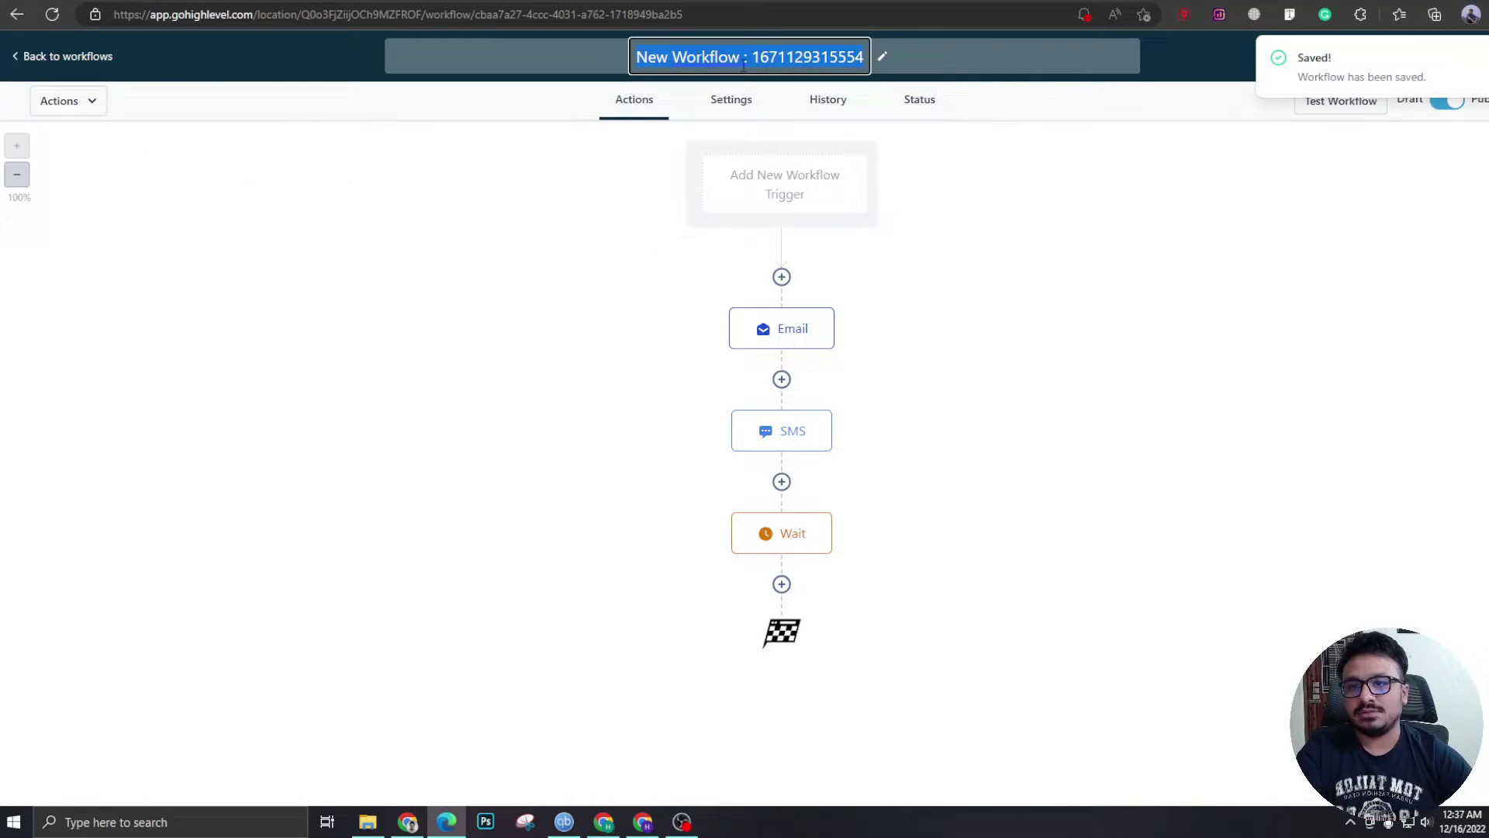
{"action": "type", "text": "Drip"}
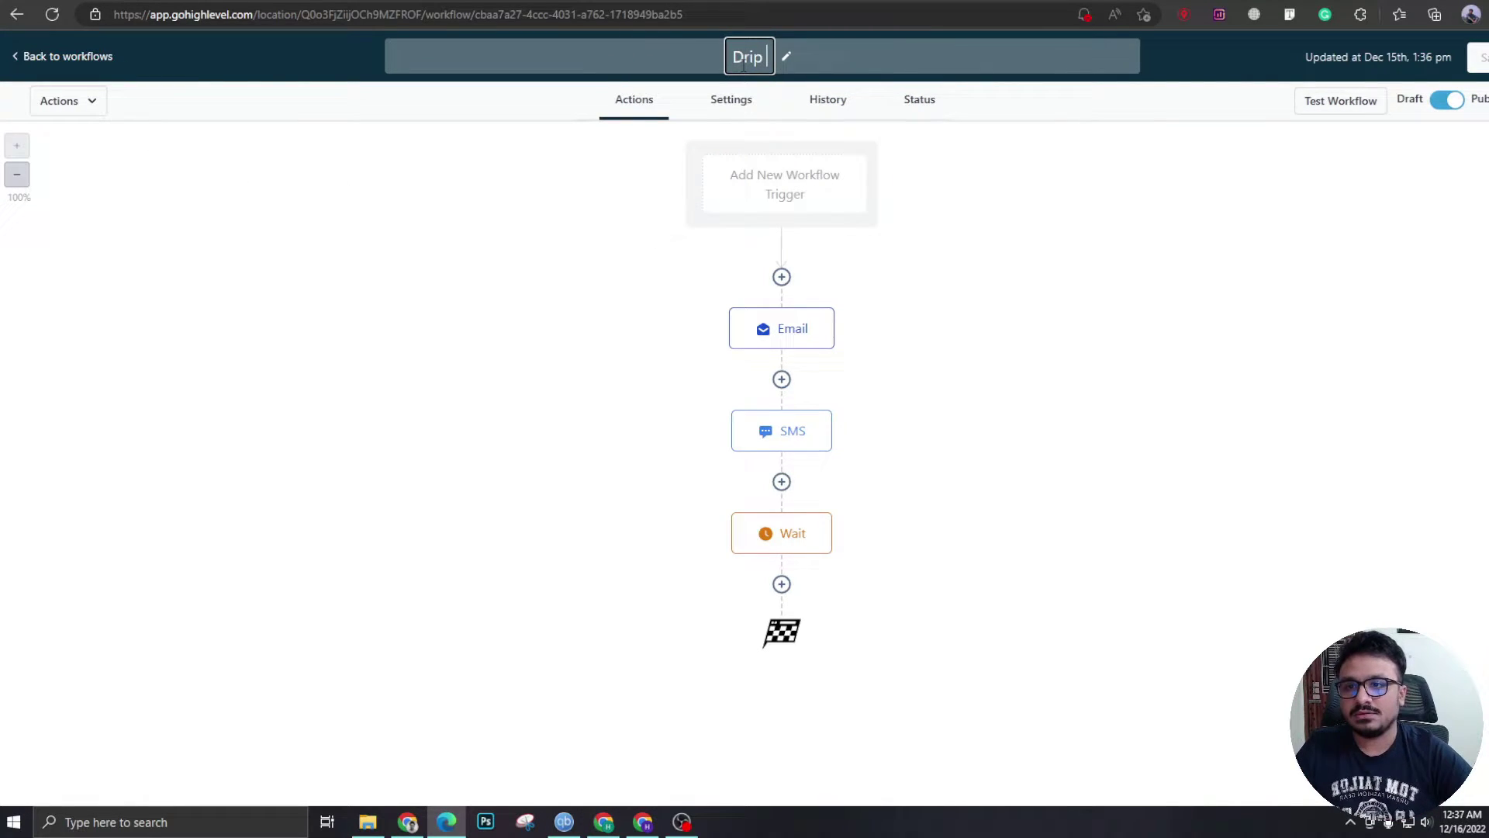
{"action": "type", "text": " Campaign"}
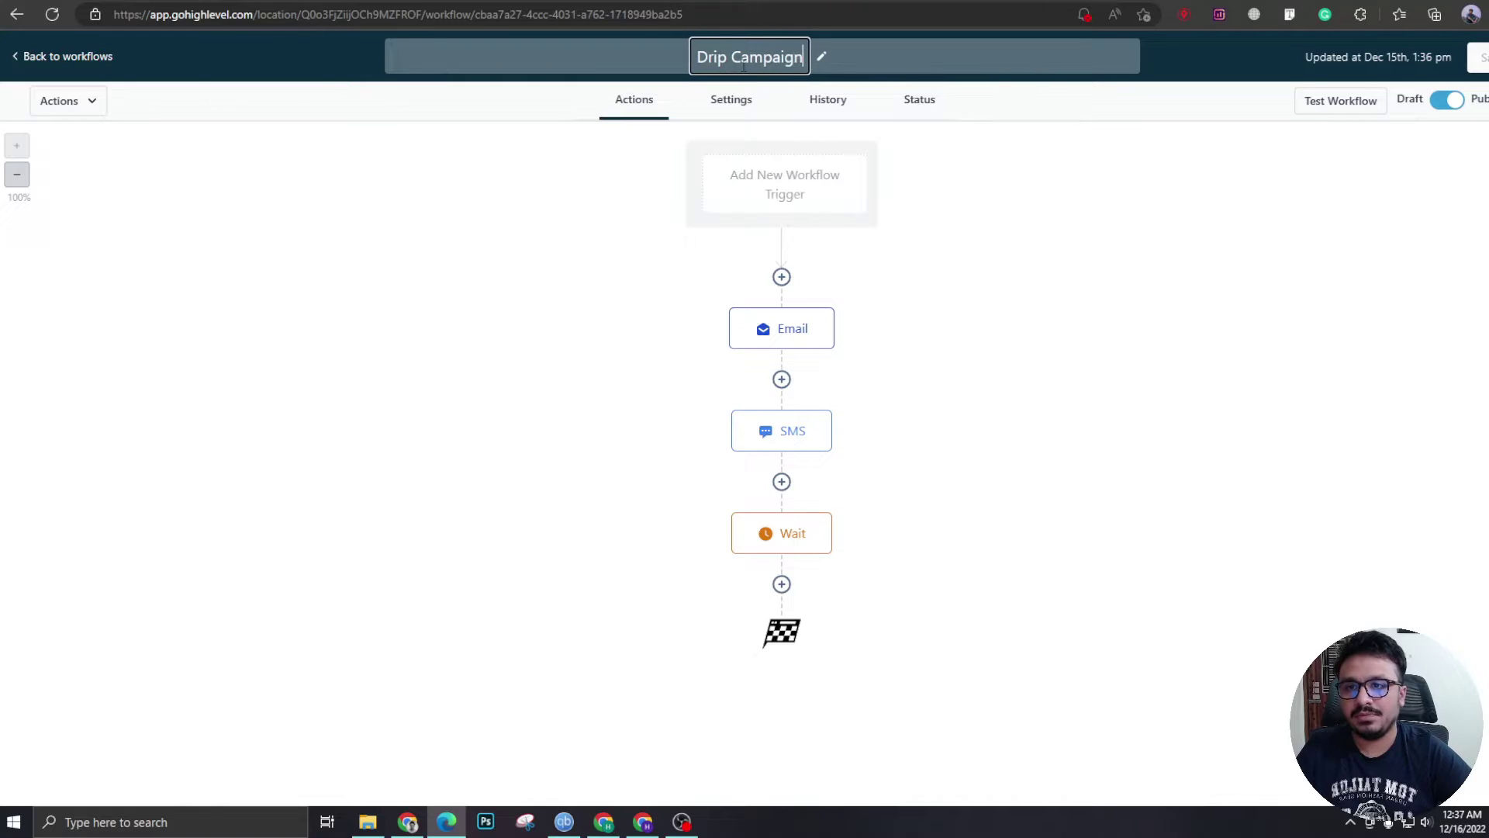
{"action": "type", "text": " December 202"}
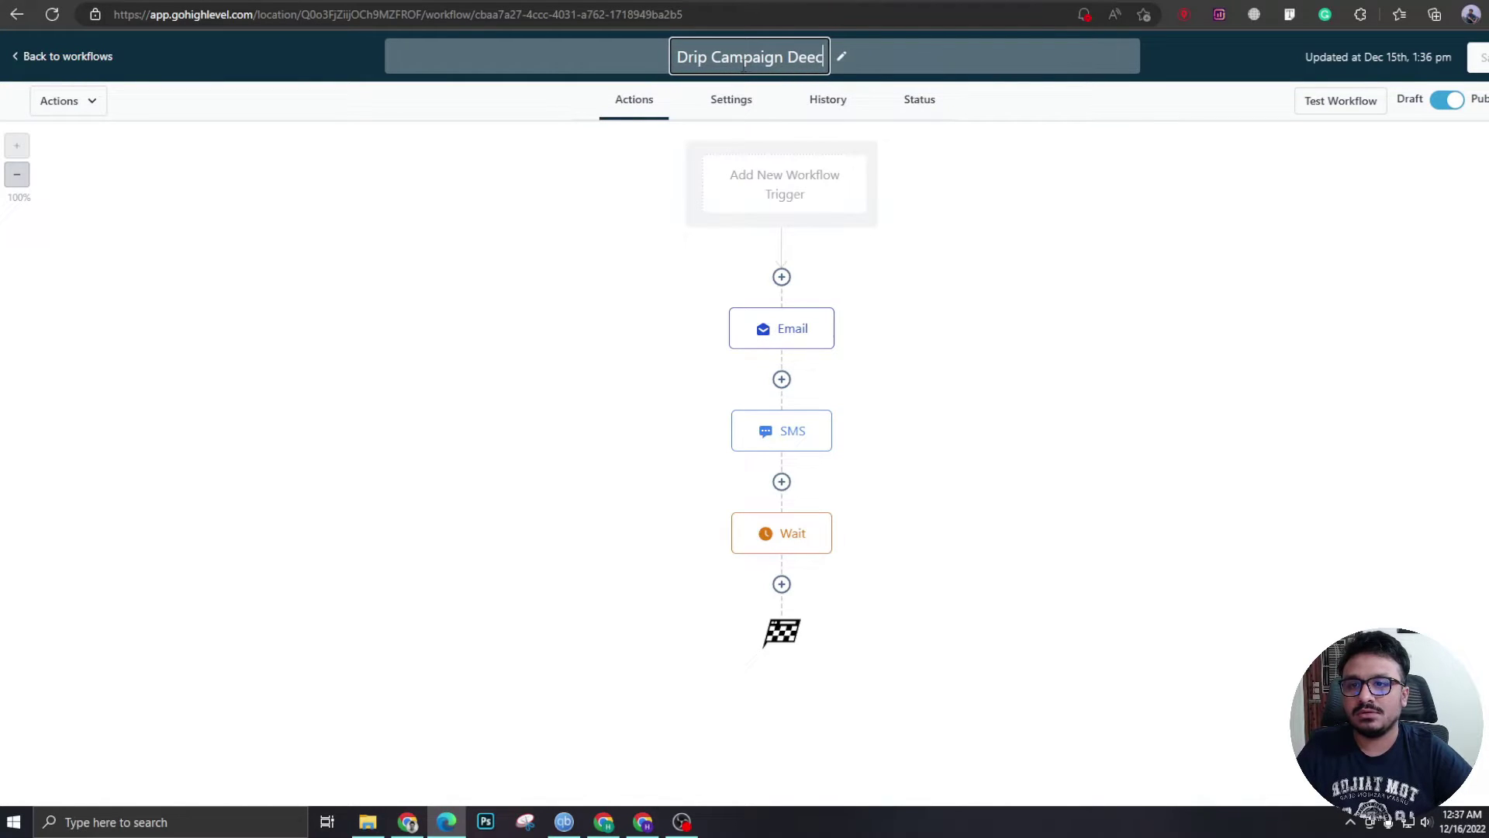
{"action": "type", "text": "2"}
{"action": "key", "text": "Return"}
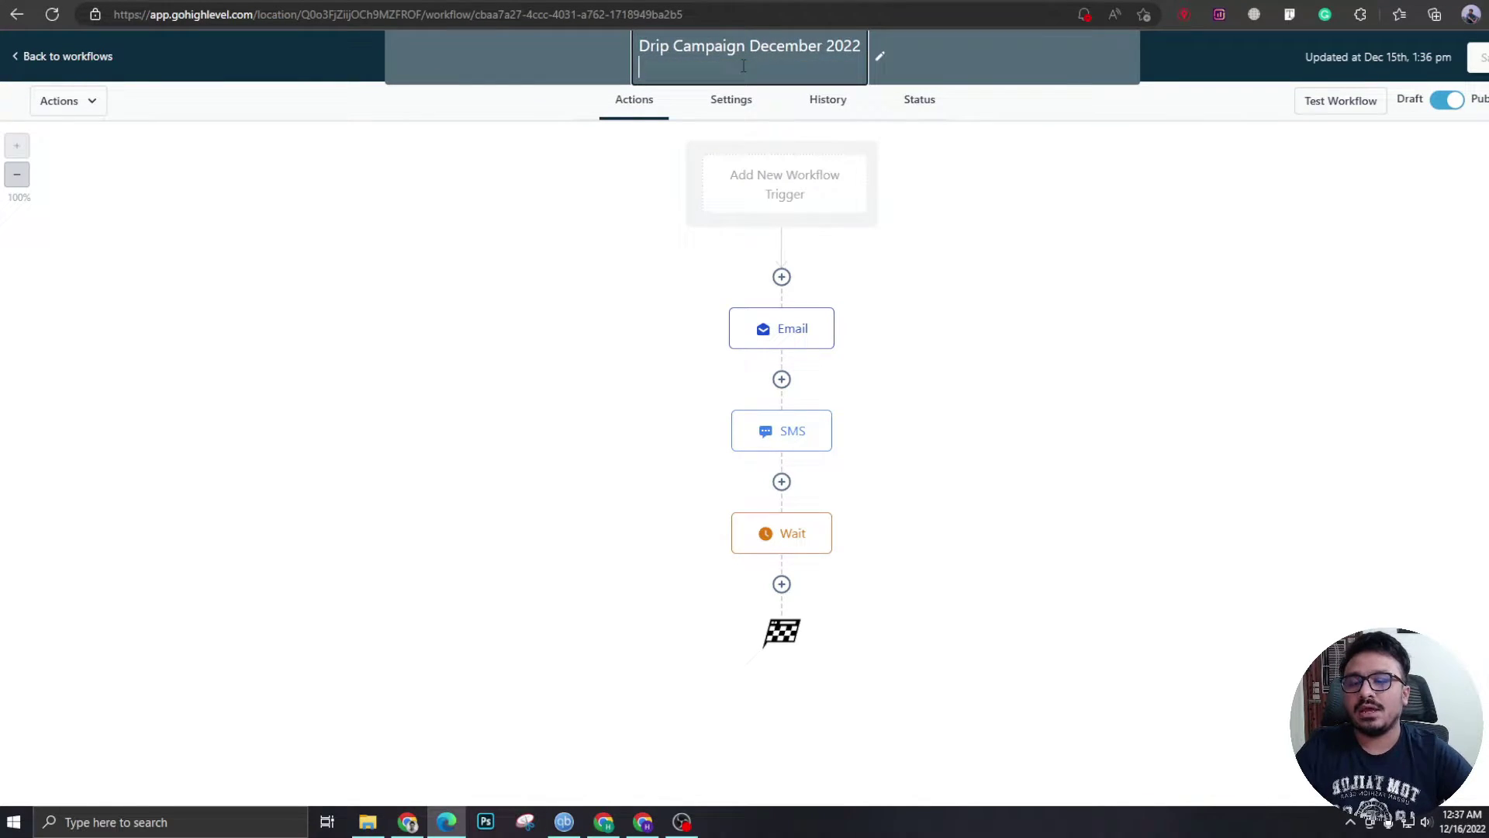
- Go back to the workflows list and open the Contacts page
{"action": "left_click", "coordinate": [59, 56]}
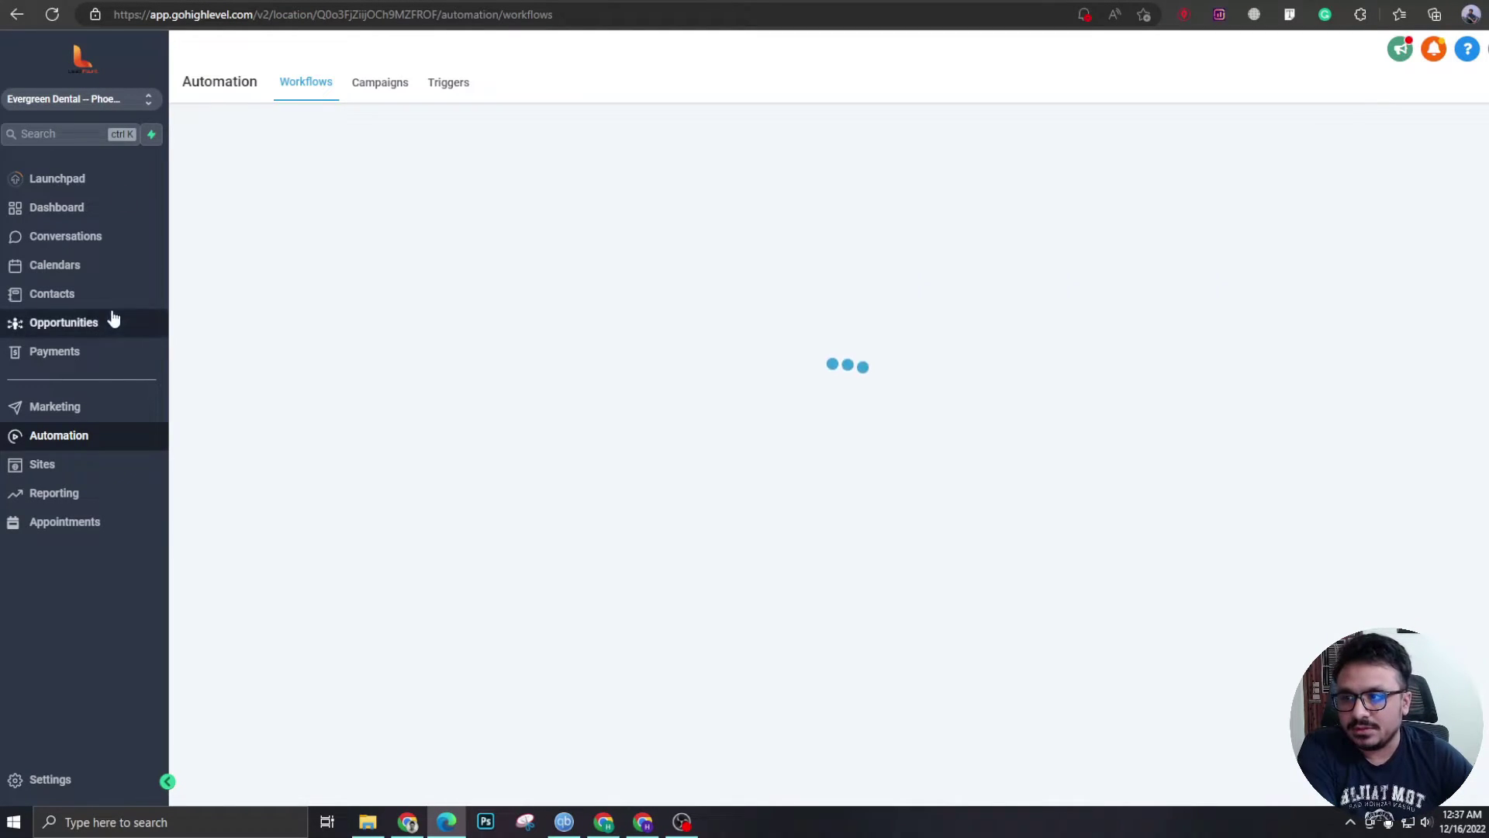
{"action": "left_click", "coordinate": [48, 296]}
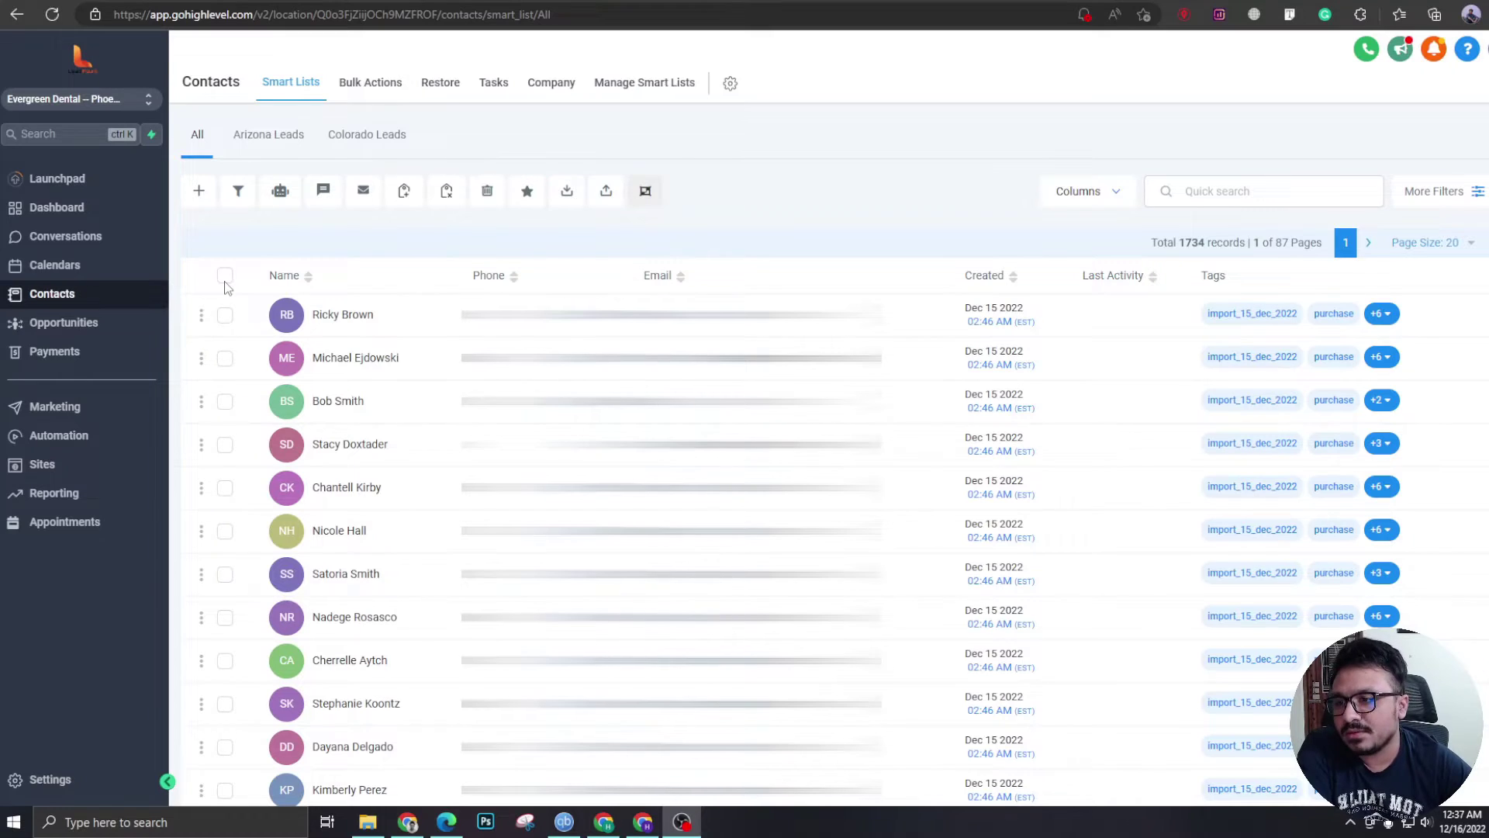
- Select all 1734 contacts and proceed past the bulk timing warning into Add to Campaign / Workflow
{"action": "left_click", "coordinate": [225, 276]}
{"action": "left_click", "coordinate": [423, 247]}
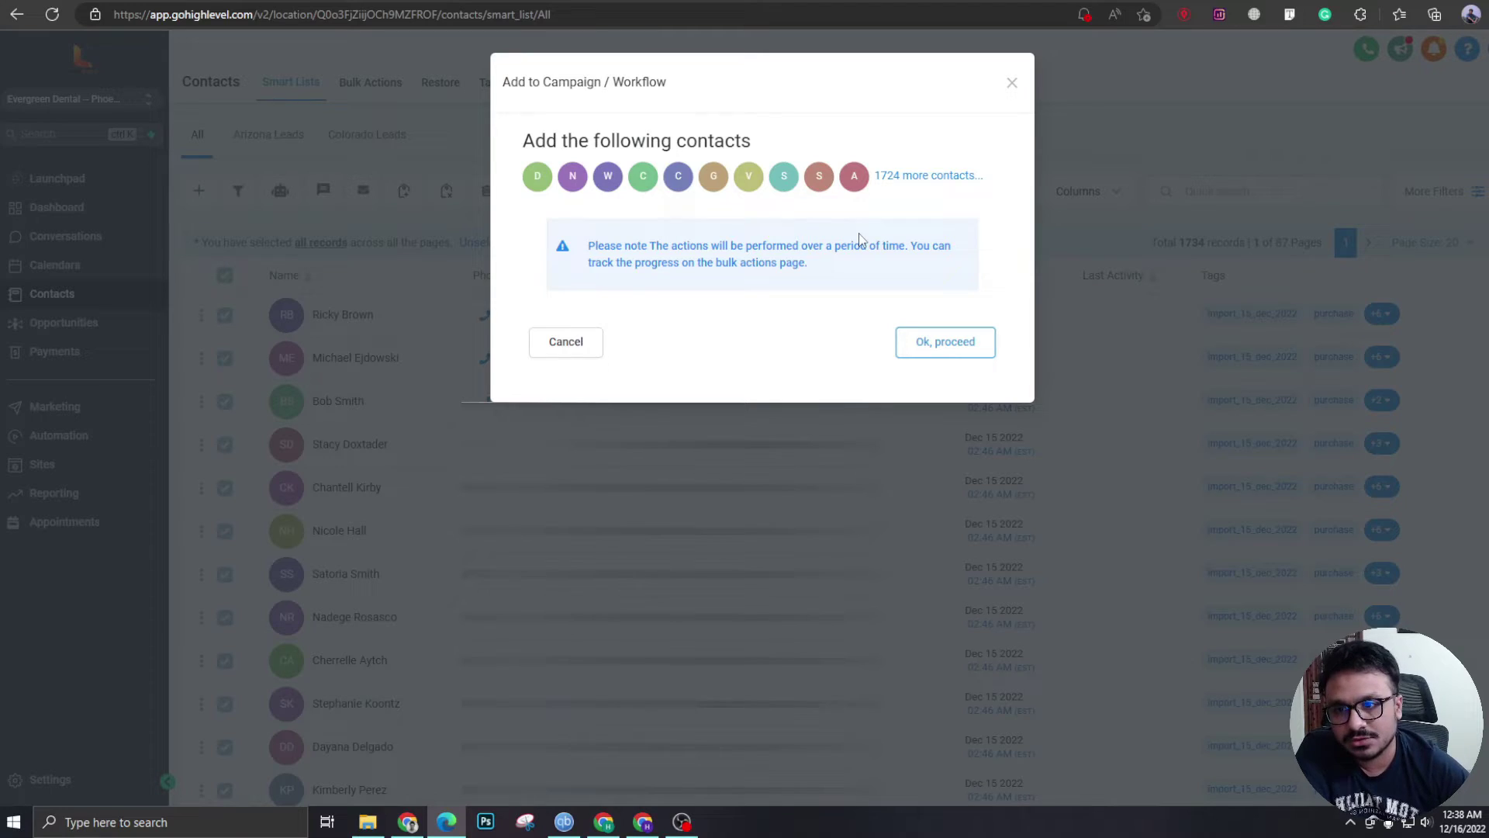
{"action": "left_click", "coordinate": [921, 346]}
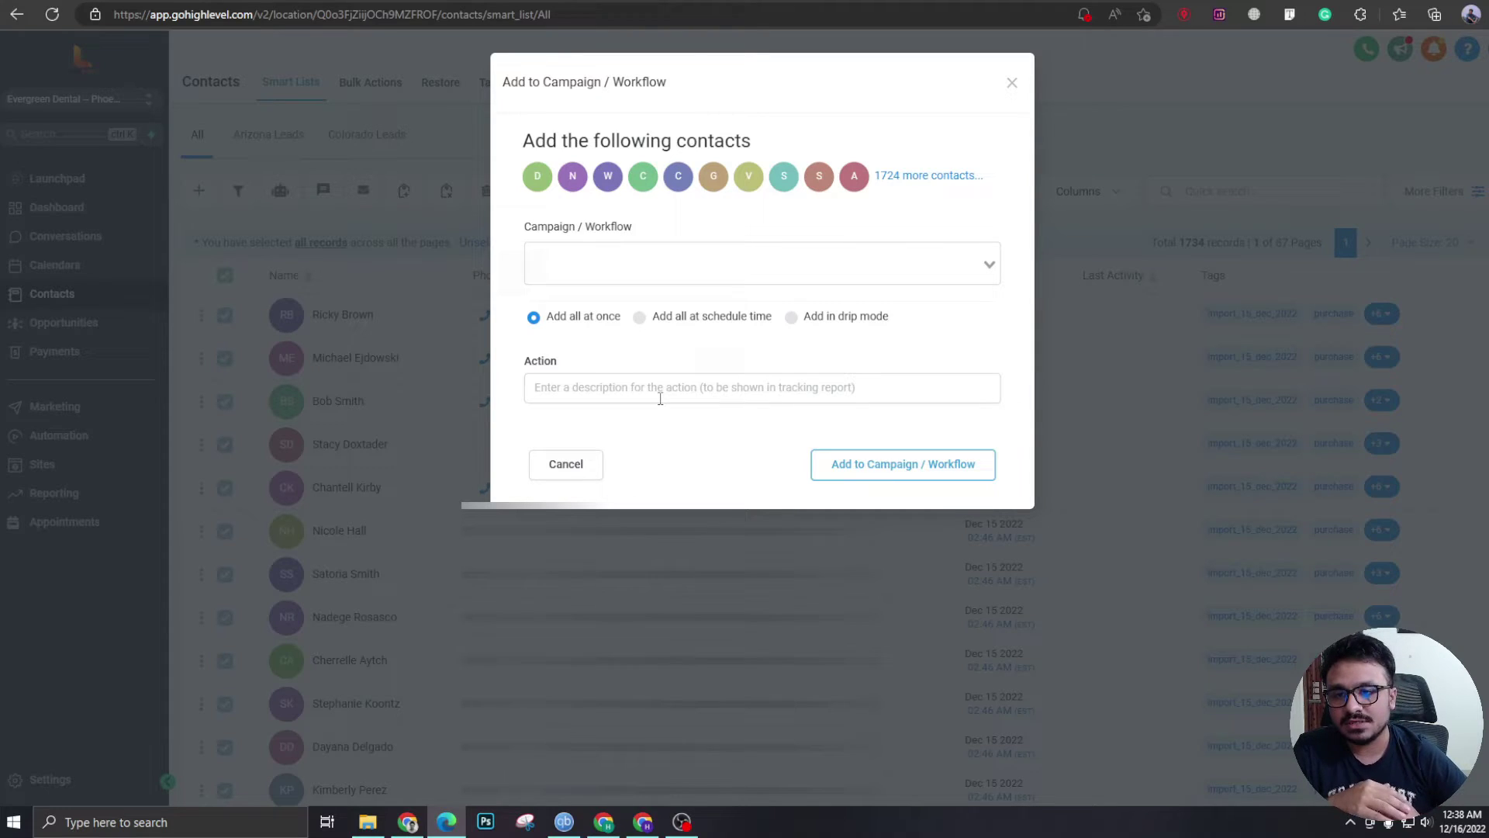
- Choose drip mode, name the action 'Drip Campaign Dec 2022', and start on December 17
{"action": "left_click", "coordinate": [793, 318]}
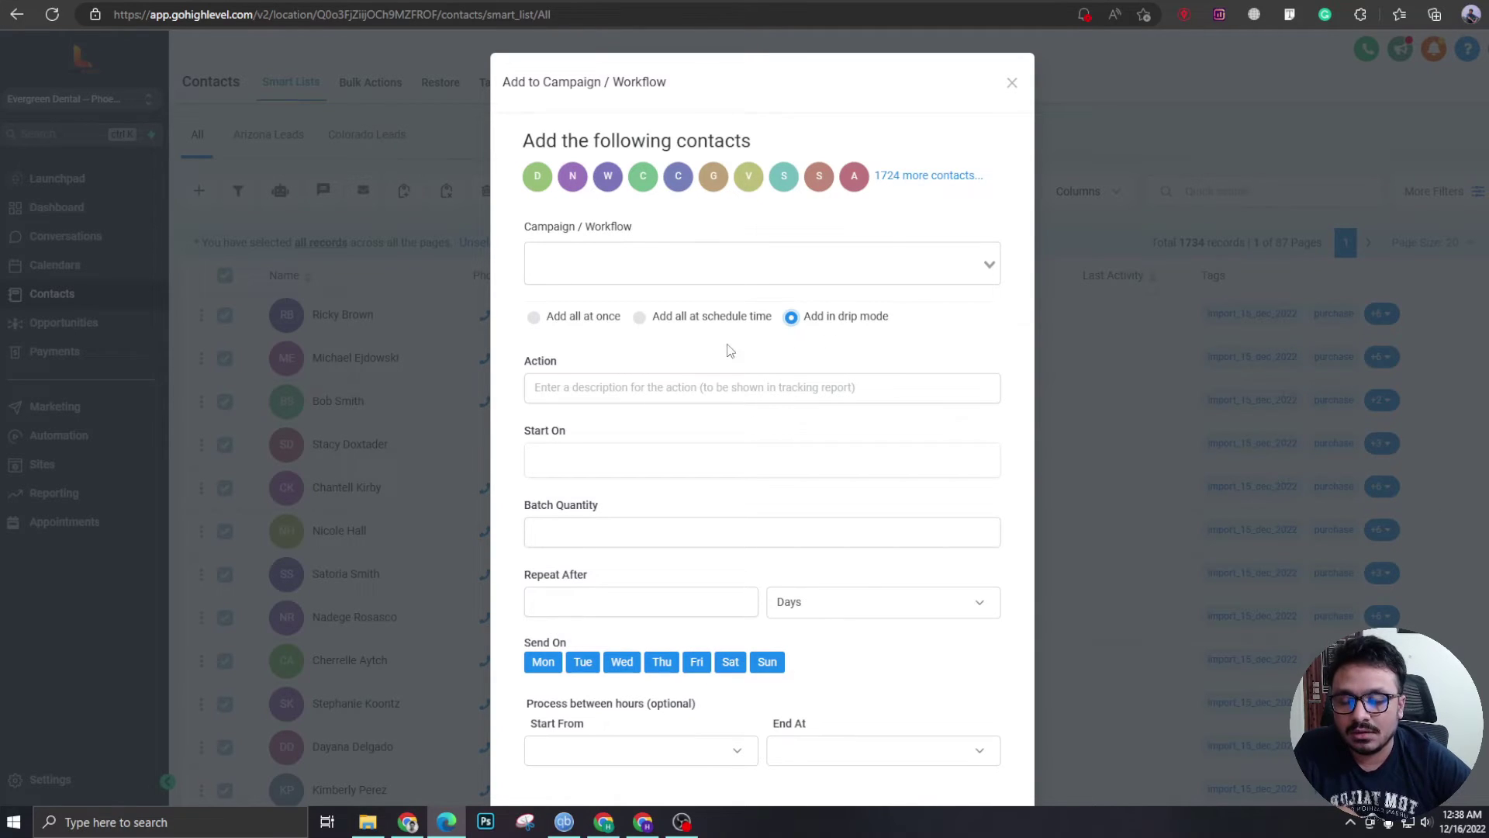
{"action": "left_click", "coordinate": [580, 380]}
{"action": "type", "text": "Drip Campaign Dec 2022"}
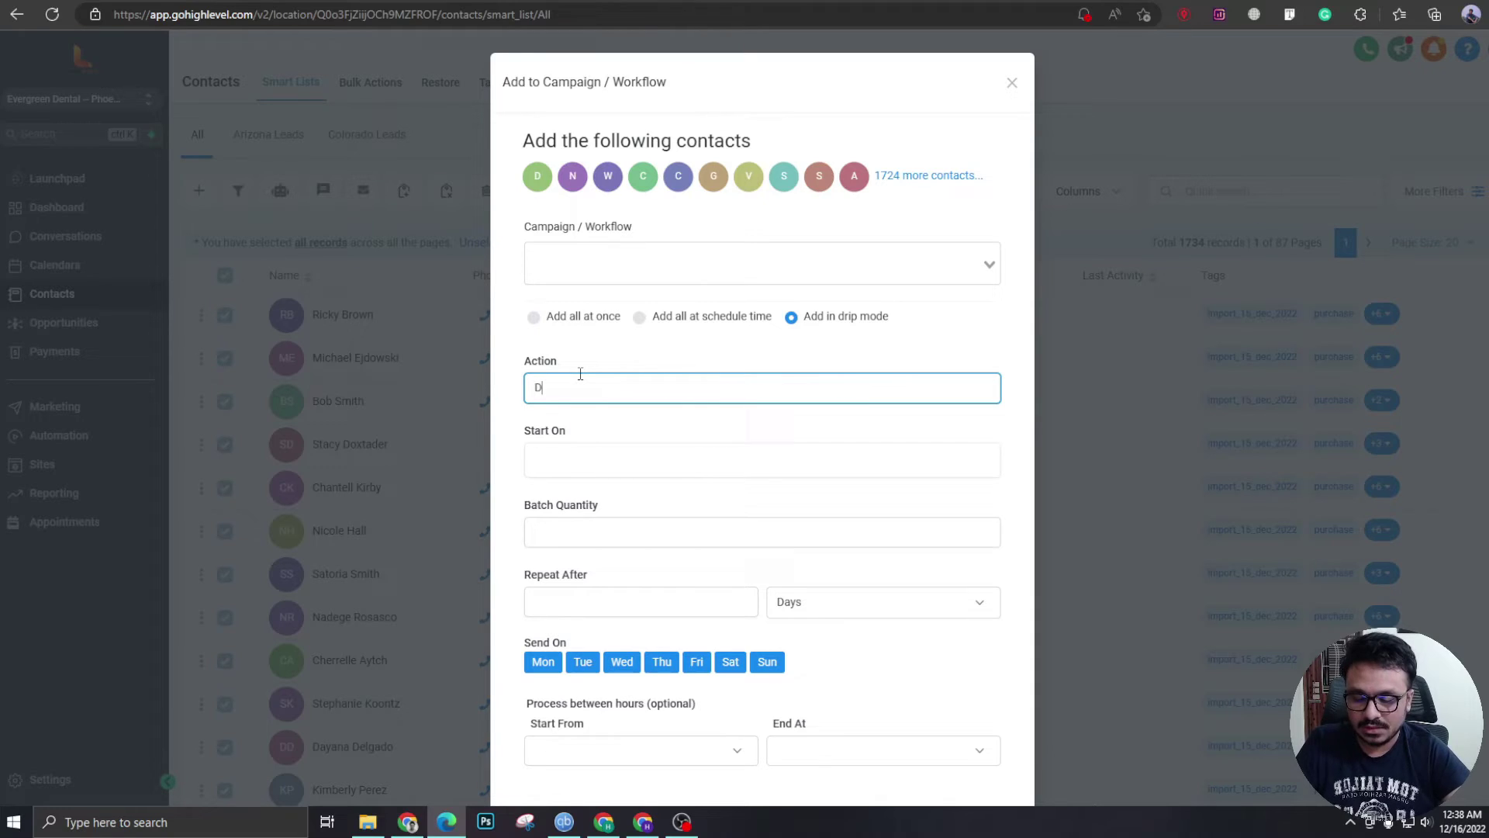
{"action": "left_click", "coordinate": [663, 439]}
{"action": "left_click", "coordinate": [572, 480]}
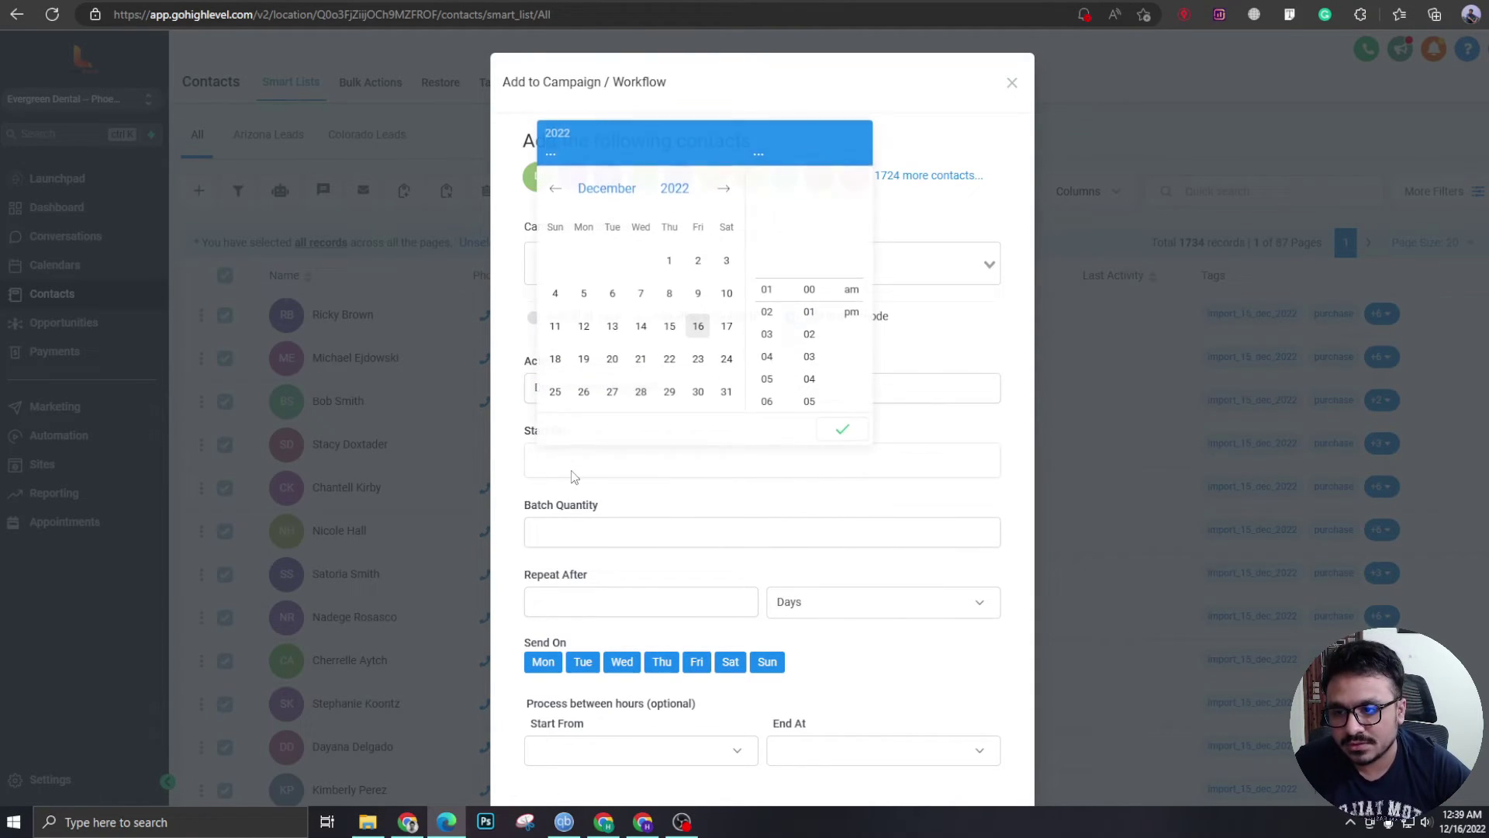
{"action": "left_click", "coordinate": [726, 328]}
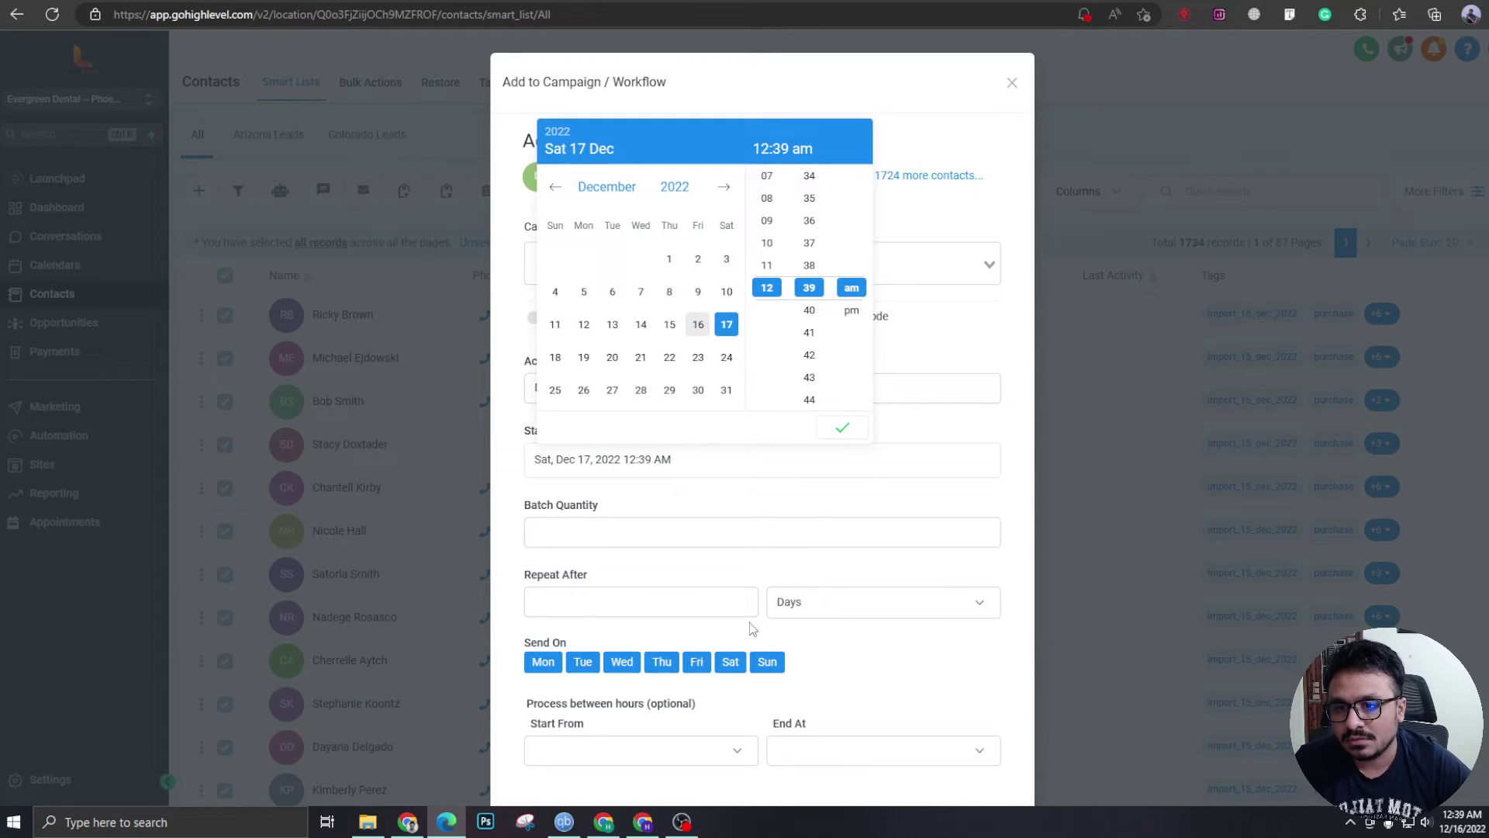
{"action": "left_click", "coordinate": [842, 428]}
- Set batch quantity to 50, repeating every 1 hour
{"action": "left_click", "coordinate": [620, 526]}
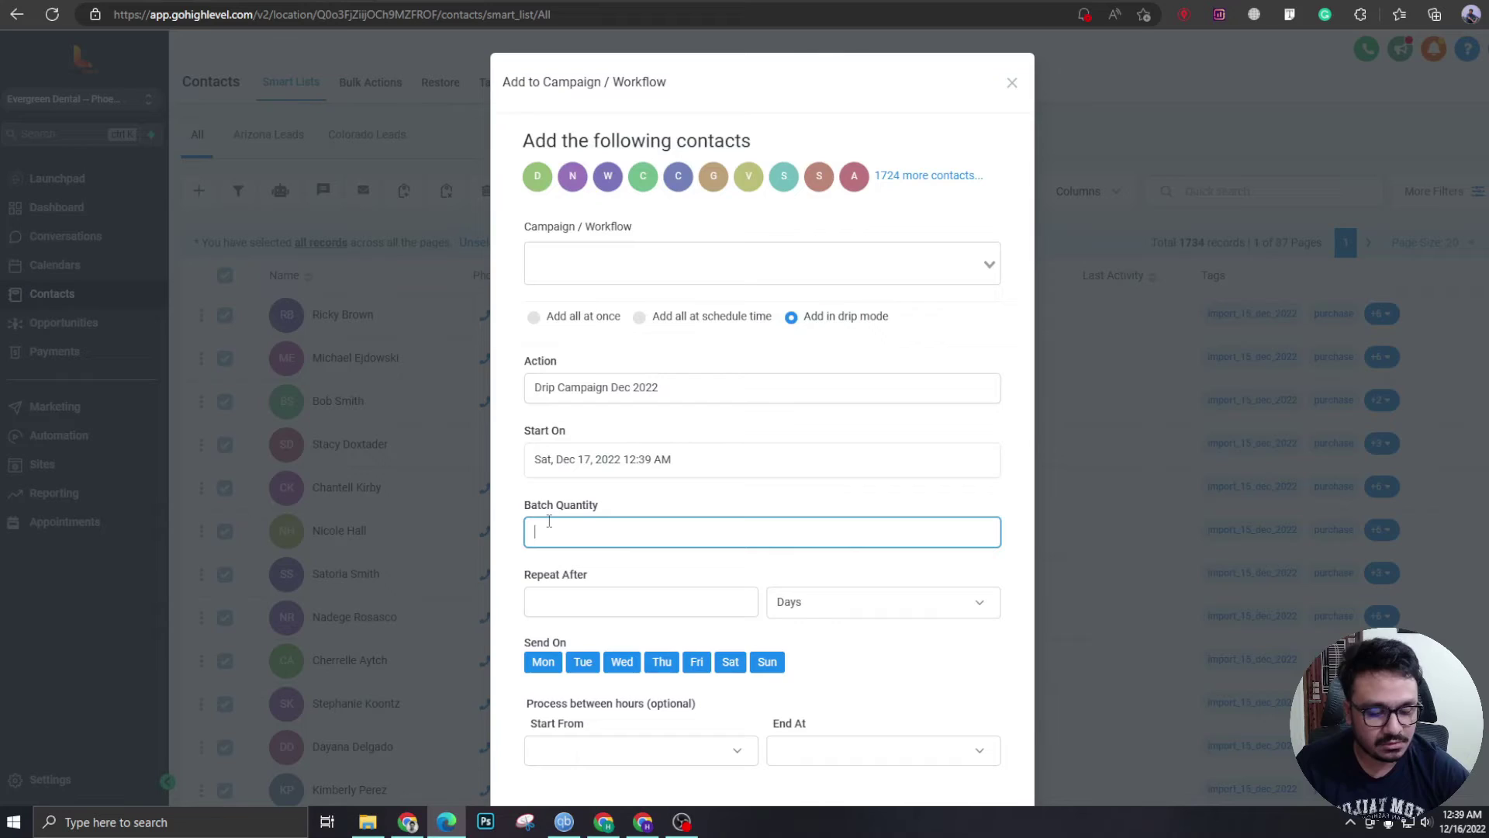
{"action": "type", "text": "100"}
{"action": "left_click_drag", "start_coordinate": [558, 532], "coordinate": [510, 539]}
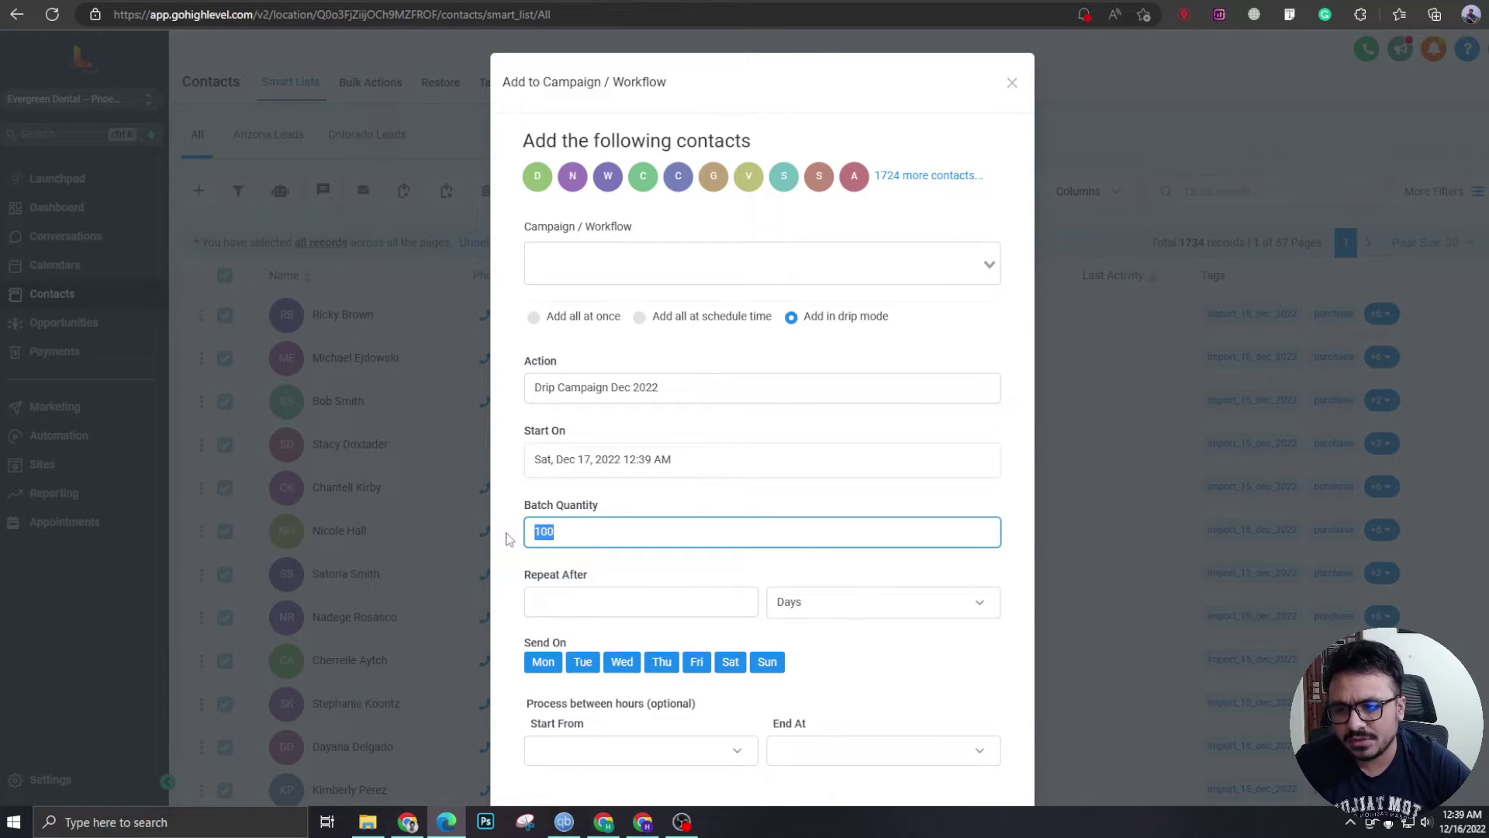
{"action": "type", "text": "50"}
{"action": "left_click", "coordinate": [504, 557]}
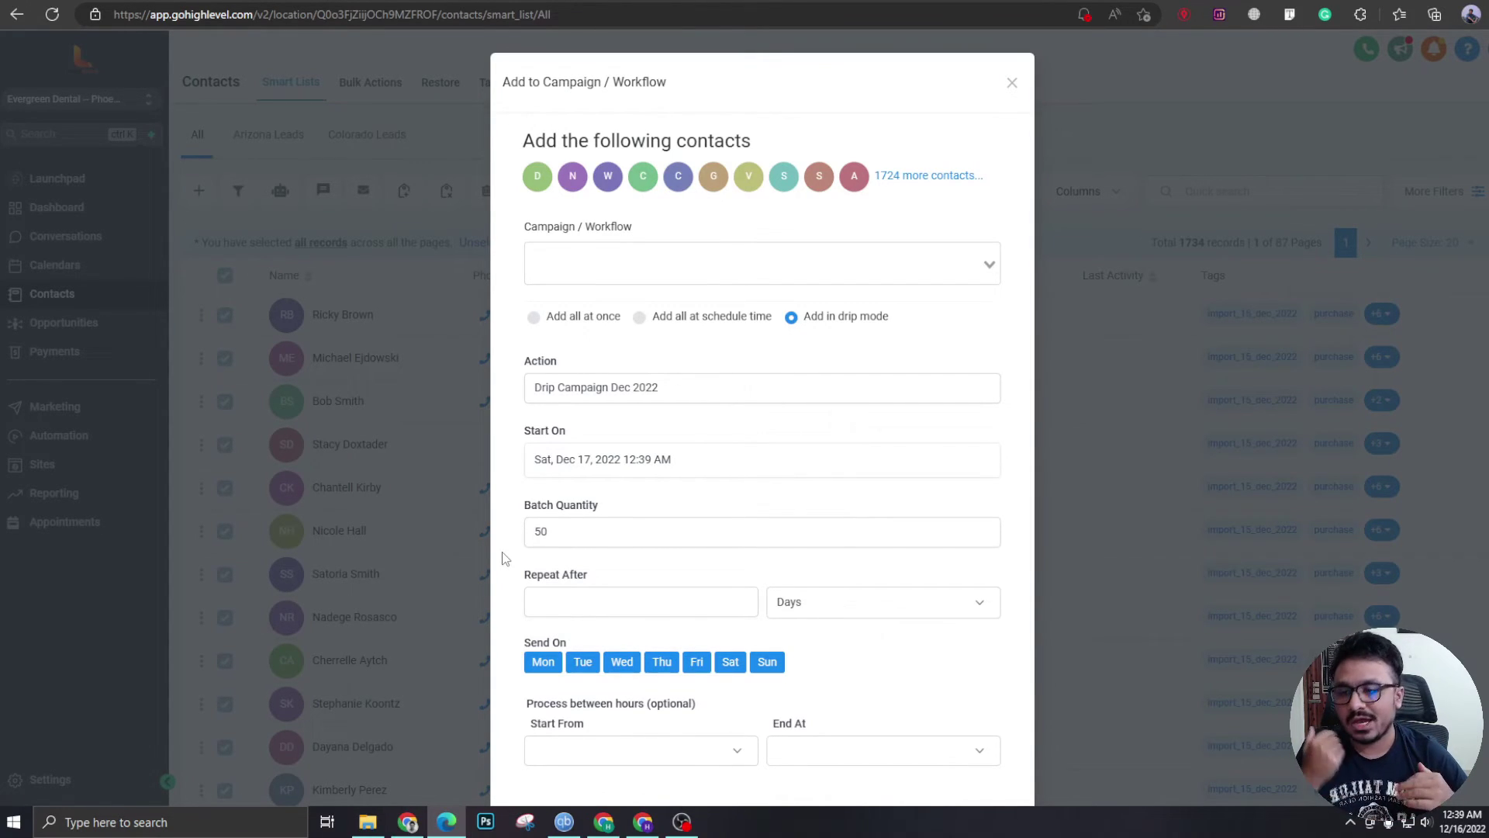
{"action": "left_click", "coordinate": [577, 599]}
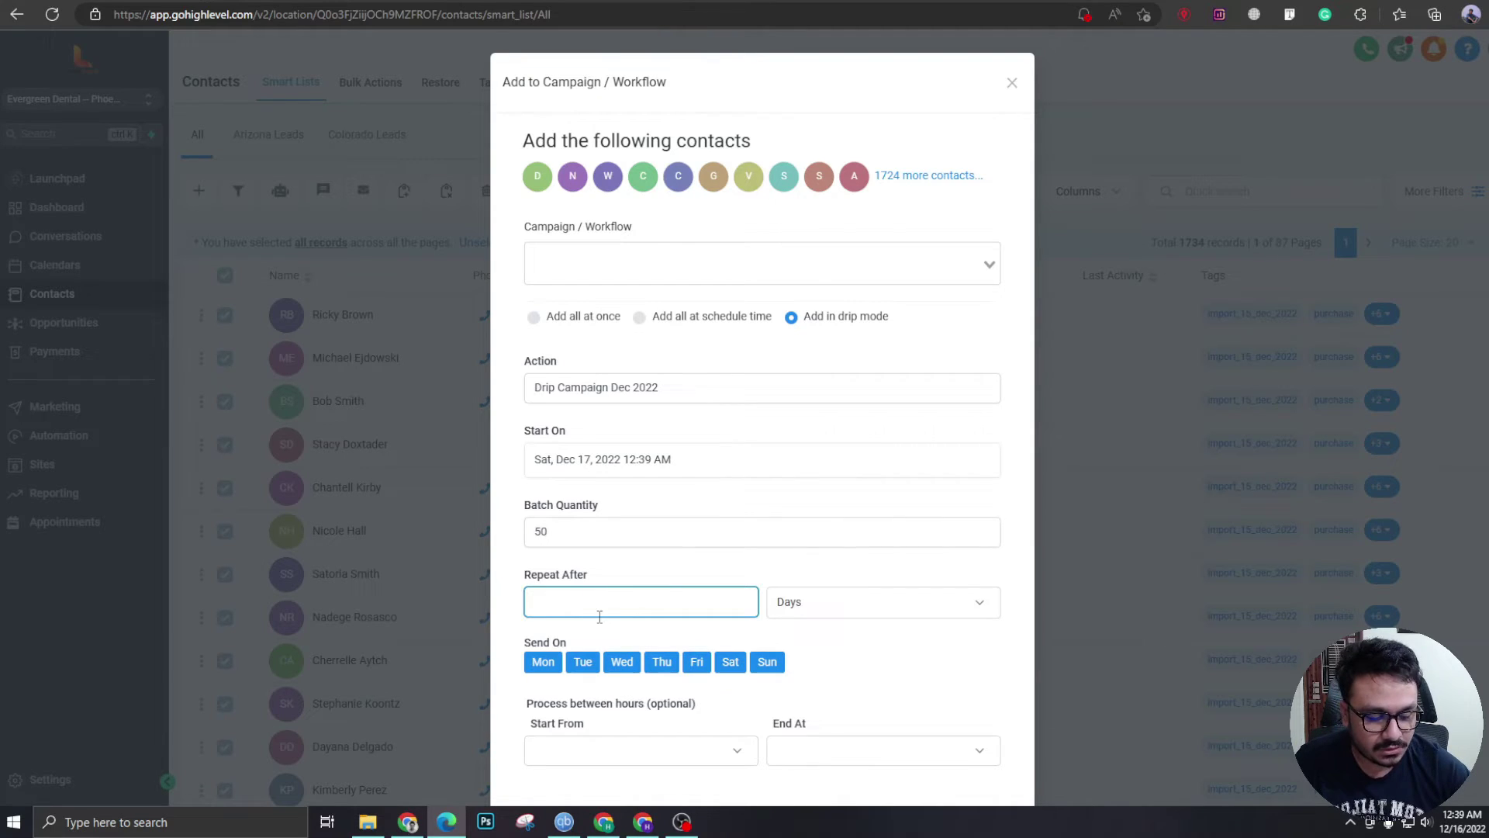
{"action": "type", "text": "1"}
{"action": "left_click", "coordinate": [835, 609]}
{"action": "left_click", "coordinate": [851, 658]}
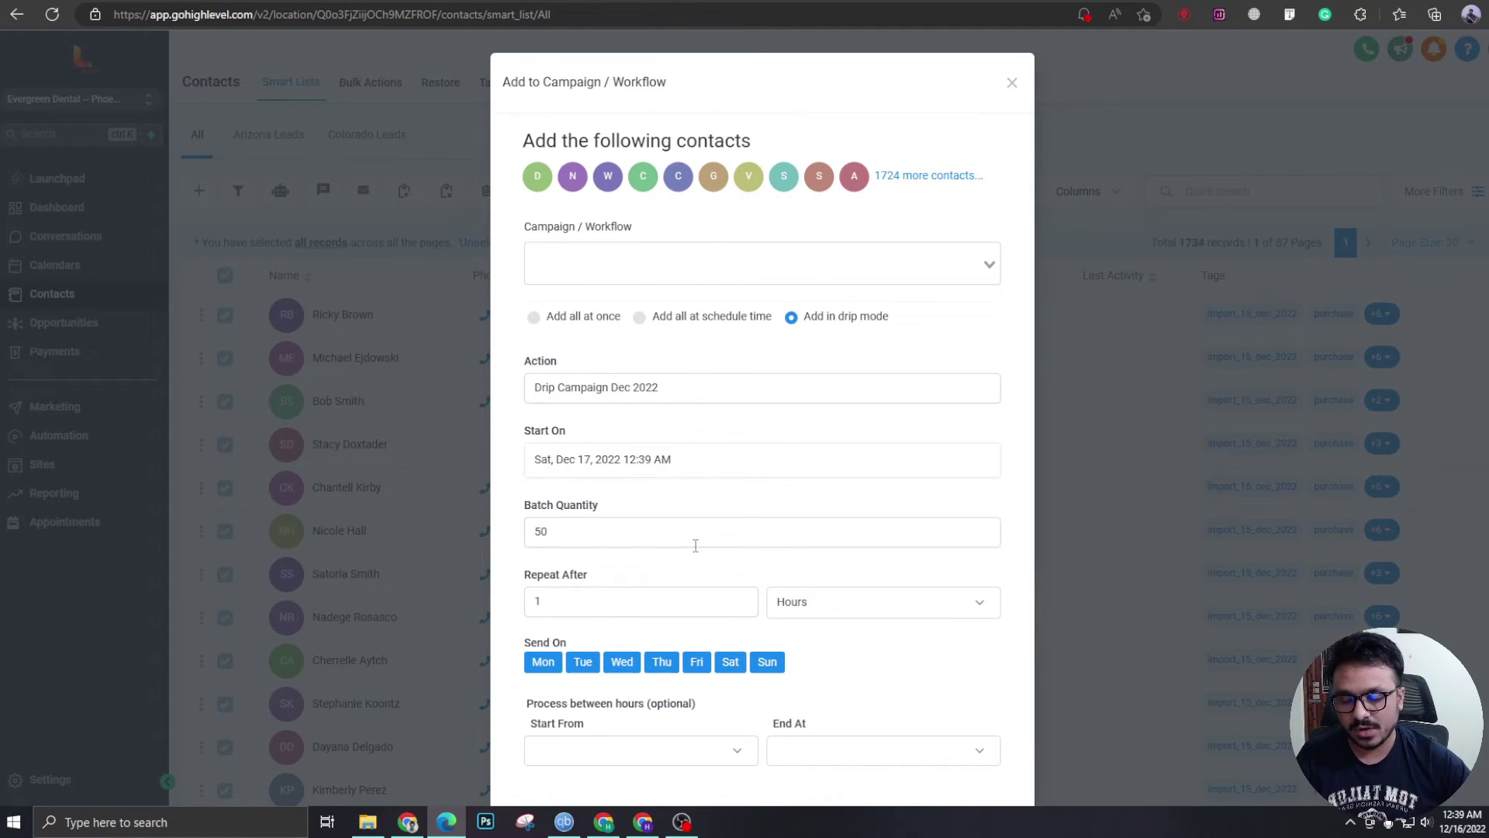
- Exclude Saturday and Sunday and process batches from 12:00 am to 12:00 pm
{"action": "scroll", "coordinate": [696, 545], "scroll_direction": "down", "scroll_amount": 1}
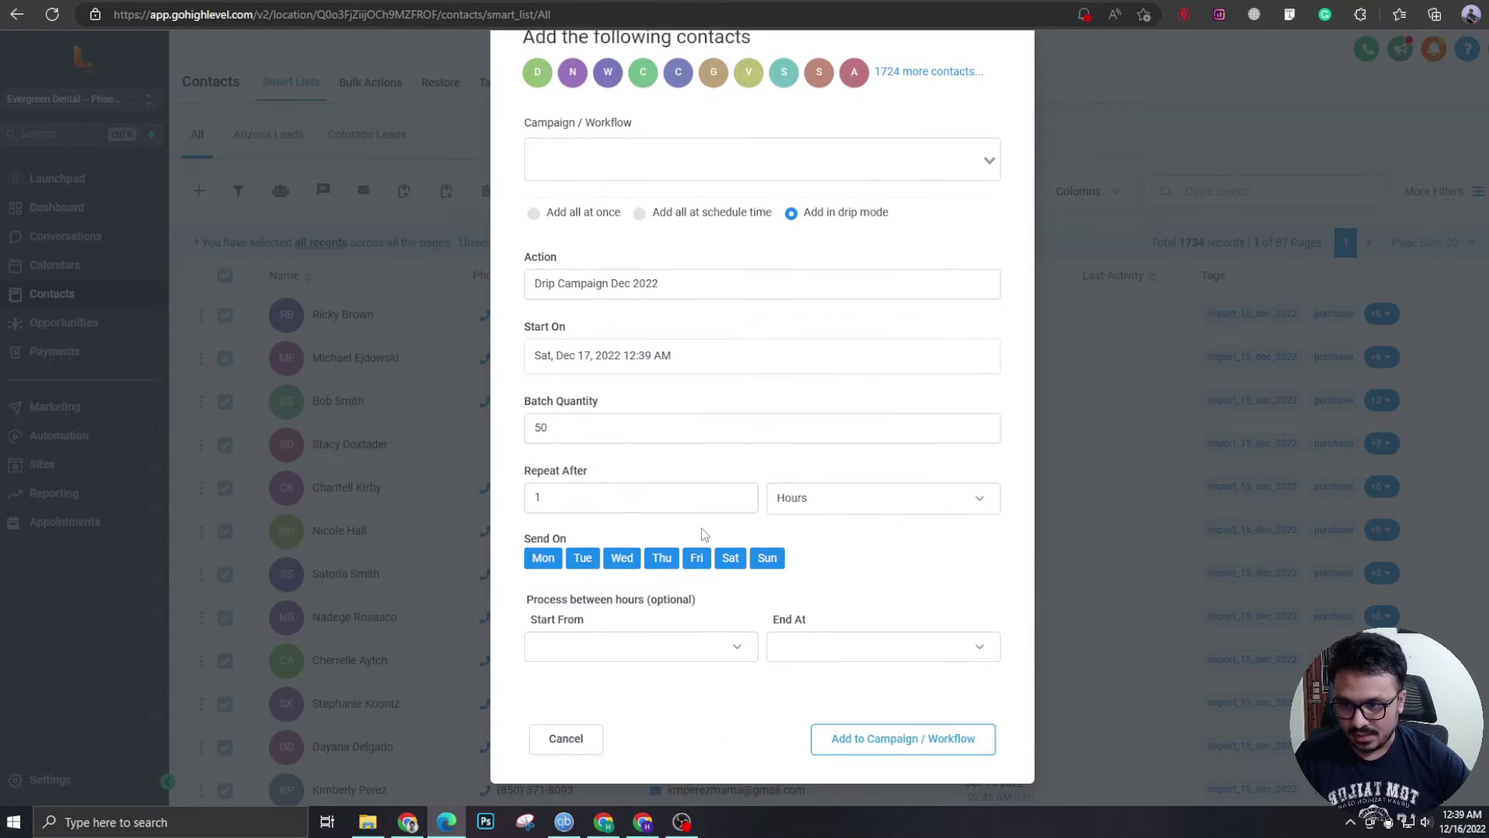
{"action": "left_click", "coordinate": [723, 562]}
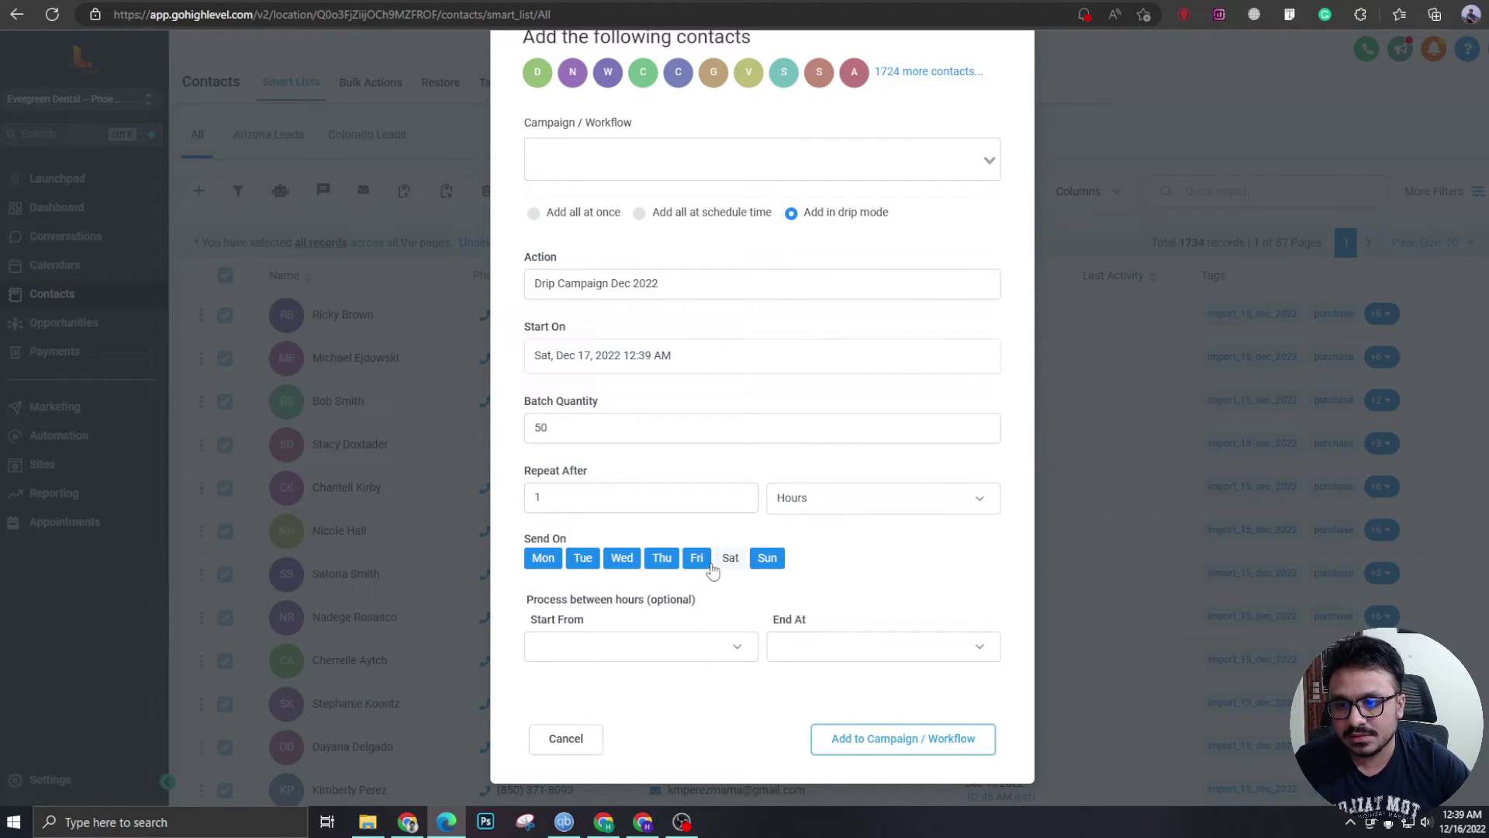
{"action": "left_click", "coordinate": [766, 563]}
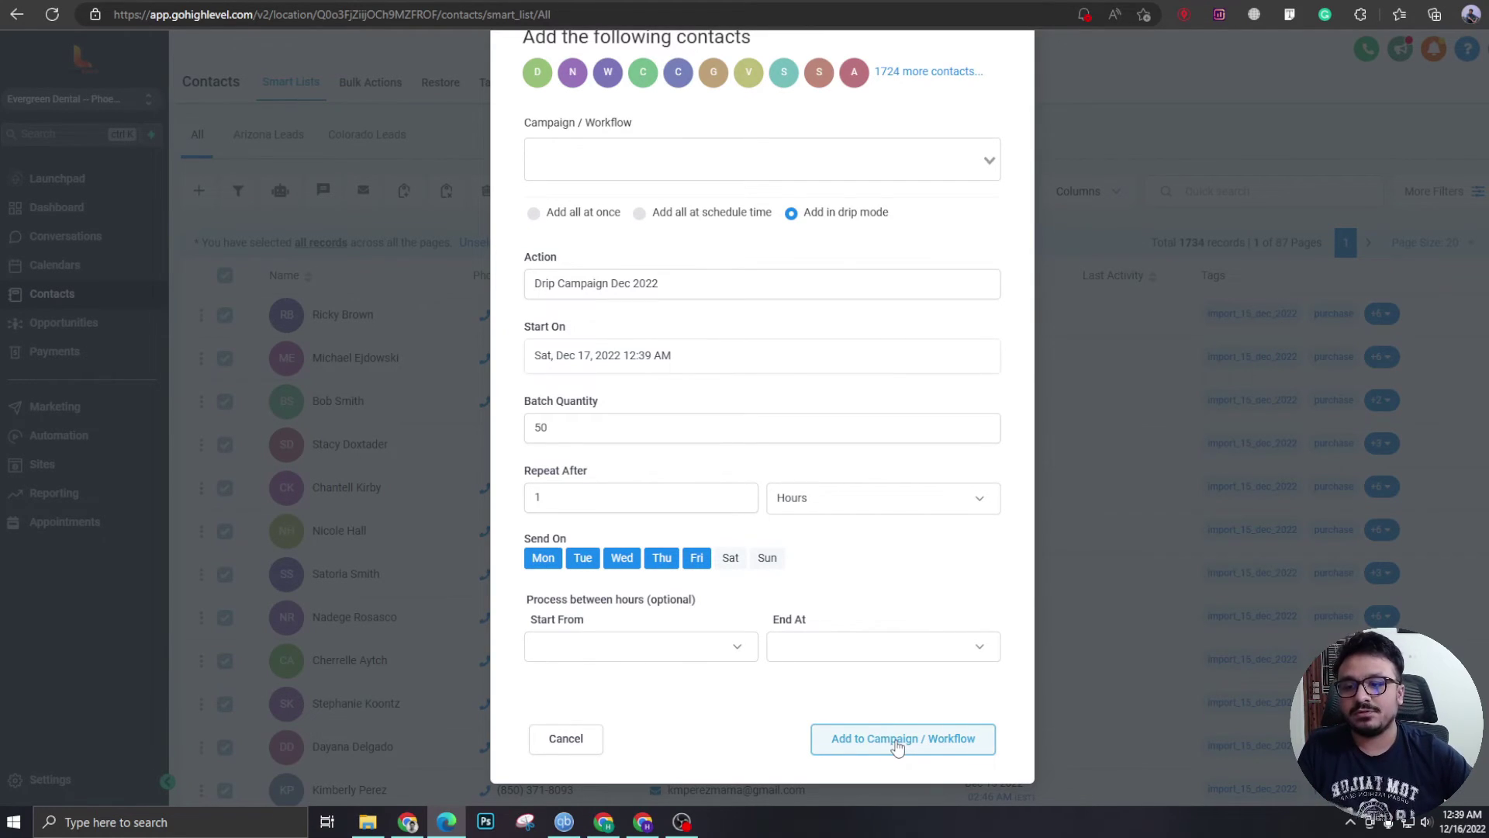
{"action": "left_click", "coordinate": [695, 652]}
{"action": "left_click", "coordinate": [631, 681]}
{"action": "left_click", "coordinate": [834, 655]}
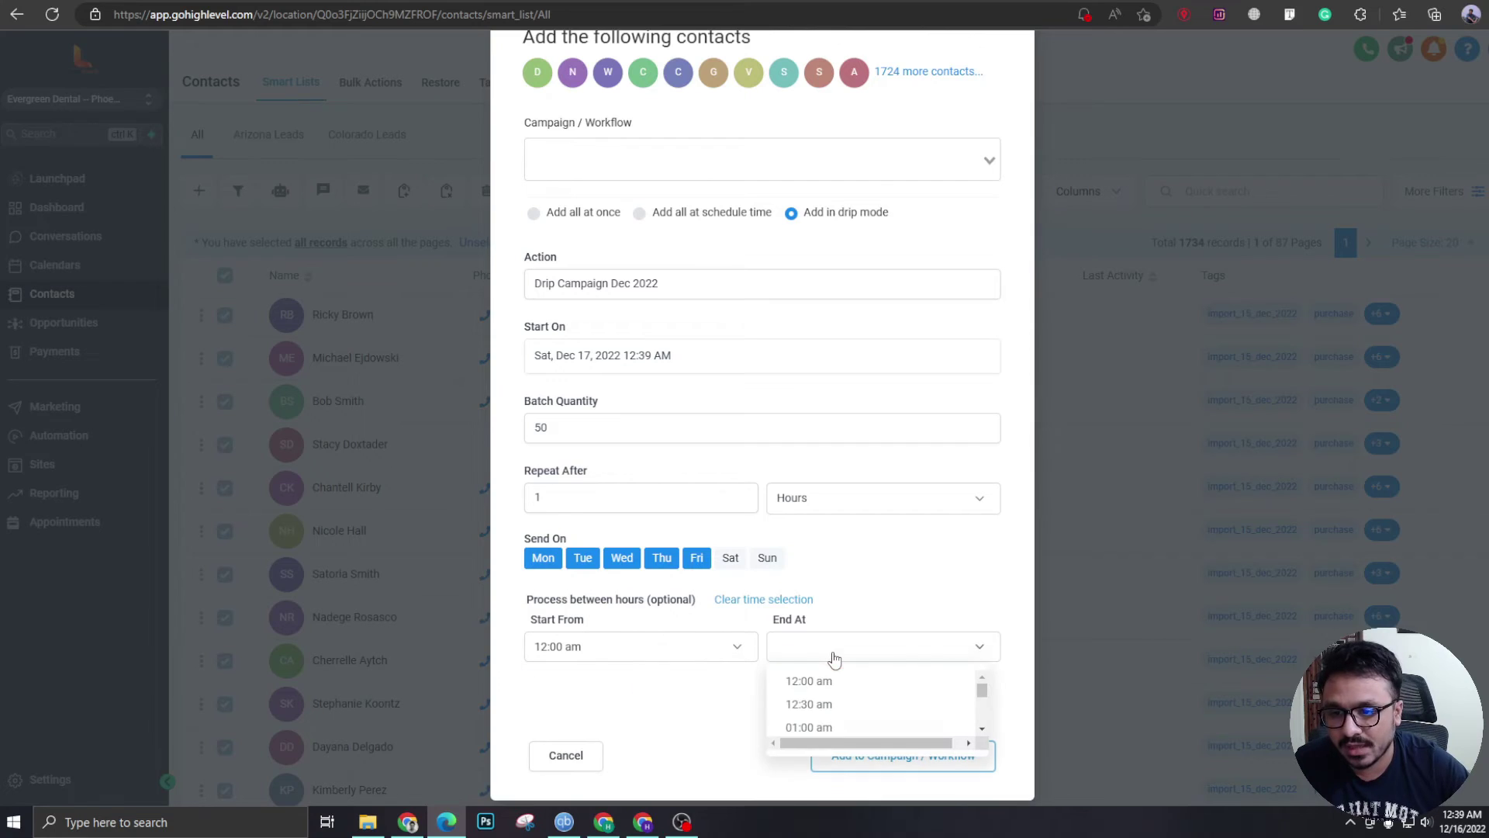
{"action": "scroll", "coordinate": [833, 658], "scroll_direction": "down", "scroll_amount": 1}
{"action": "scroll", "coordinate": [839, 694], "scroll_direction": "down", "scroll_amount": 8}
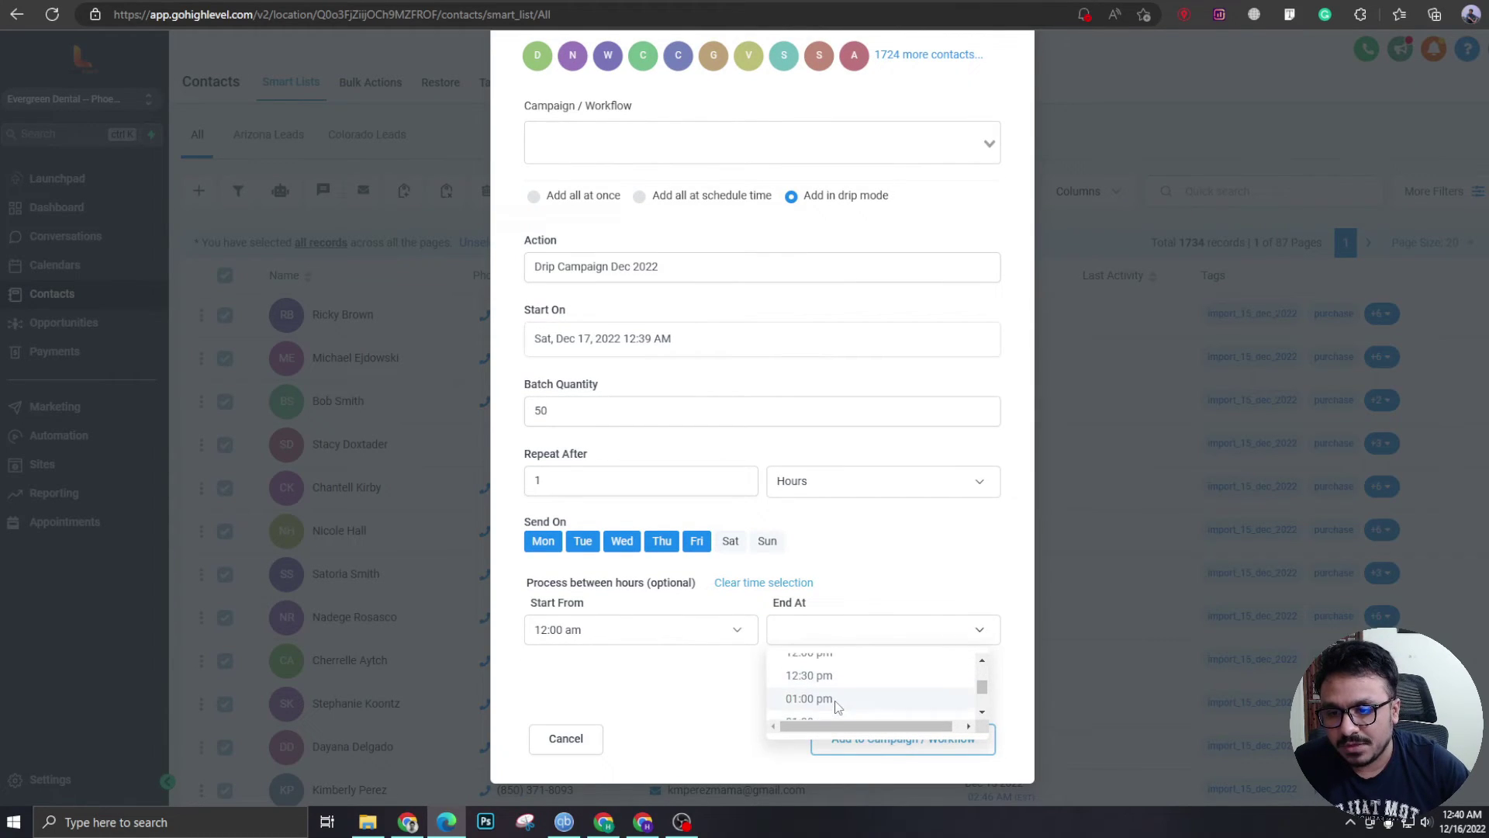
{"action": "left_click", "coordinate": [837, 675]}
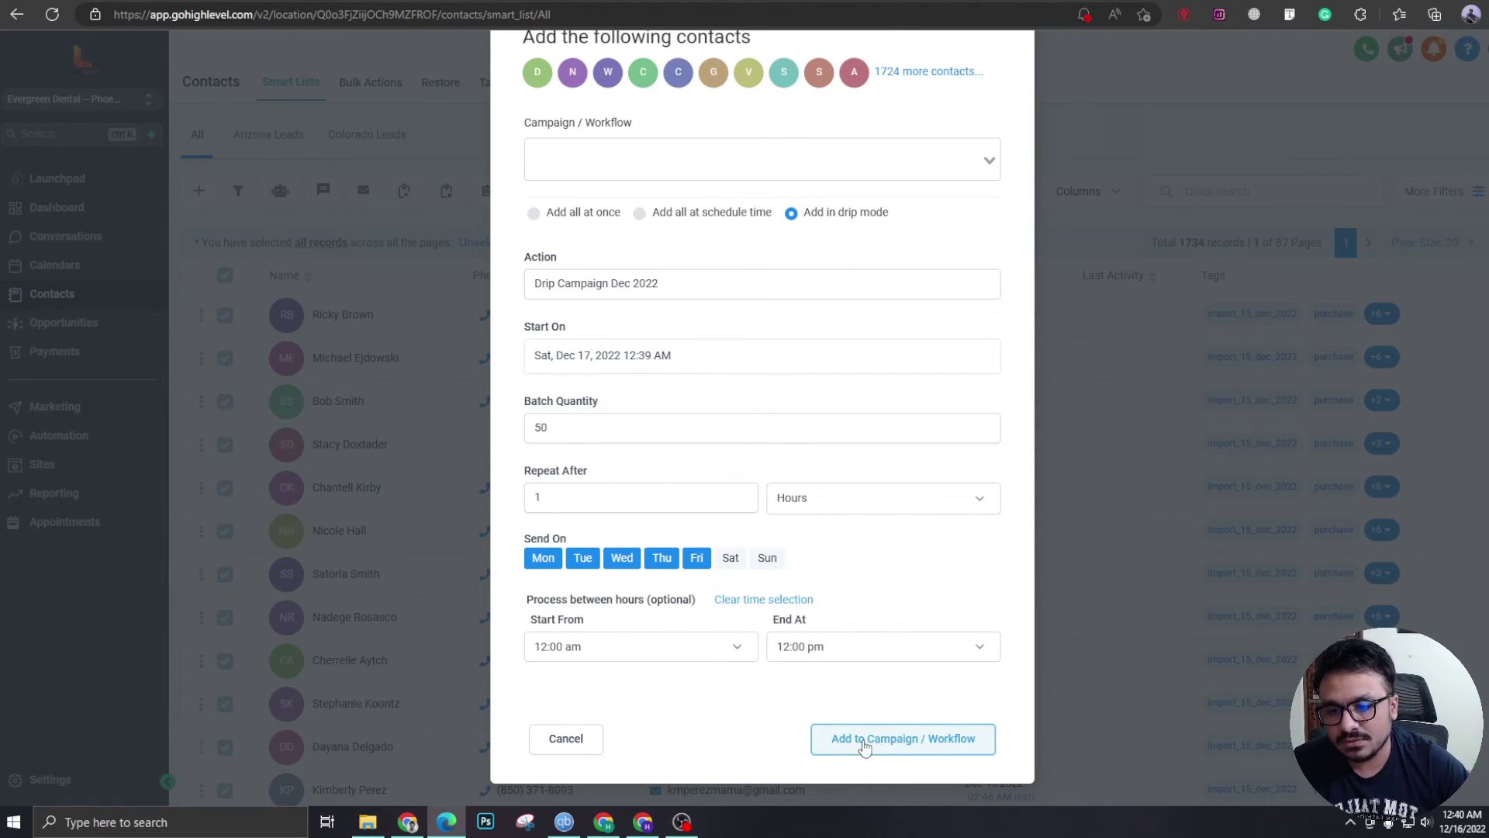
{"action": "scroll", "coordinate": [892, 721], "scroll_direction": "up", "scroll_amount": 2}
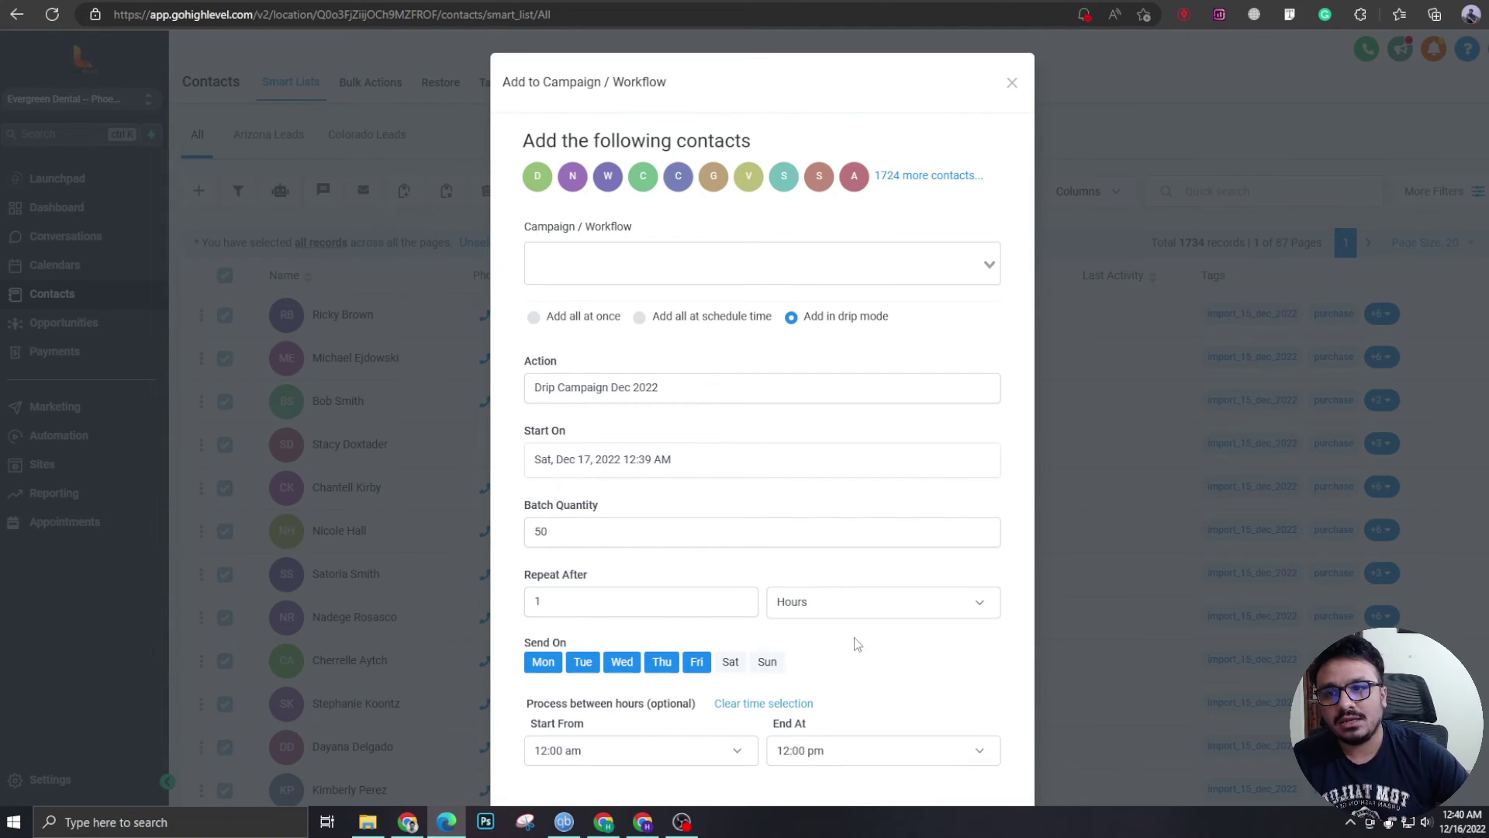
- Close the drip dialog, unselect all 1734 contacts, and open the Bulk Actions page
{"action": "left_click", "coordinate": [1012, 82]}
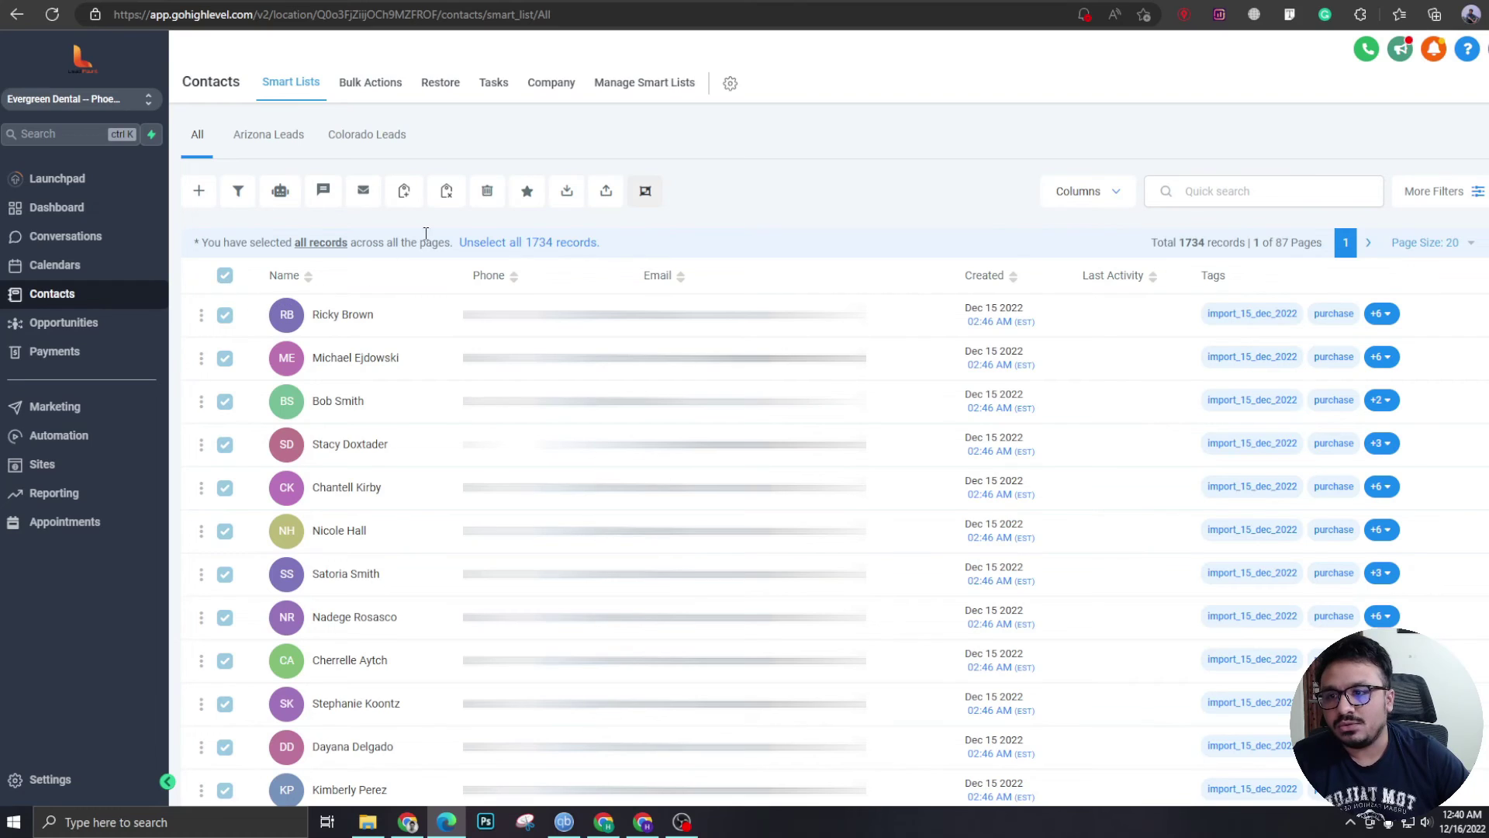
{"action": "left_click", "coordinate": [512, 242]}
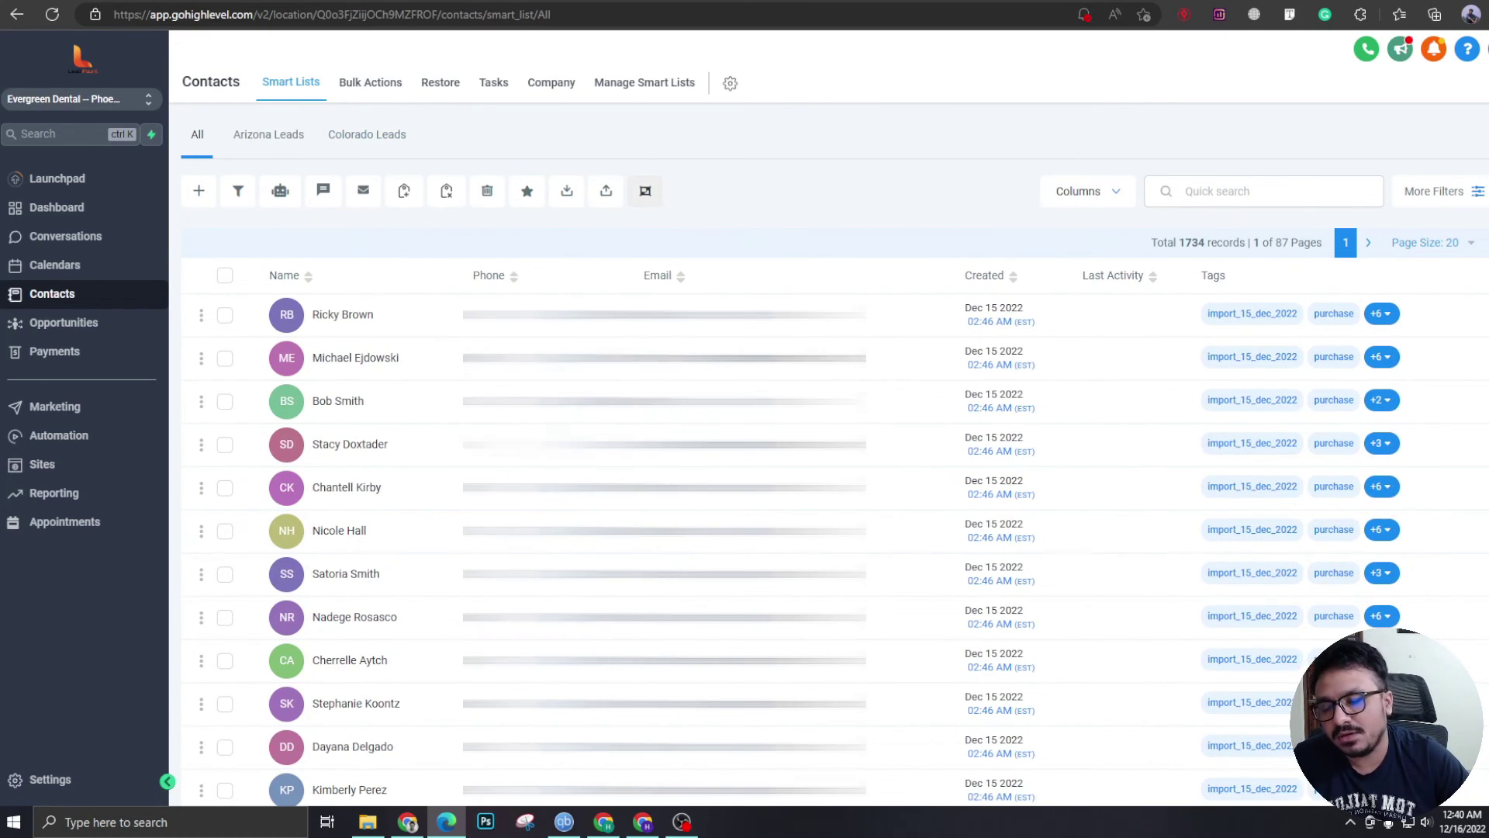
{"action": "left_click", "coordinate": [371, 84]}
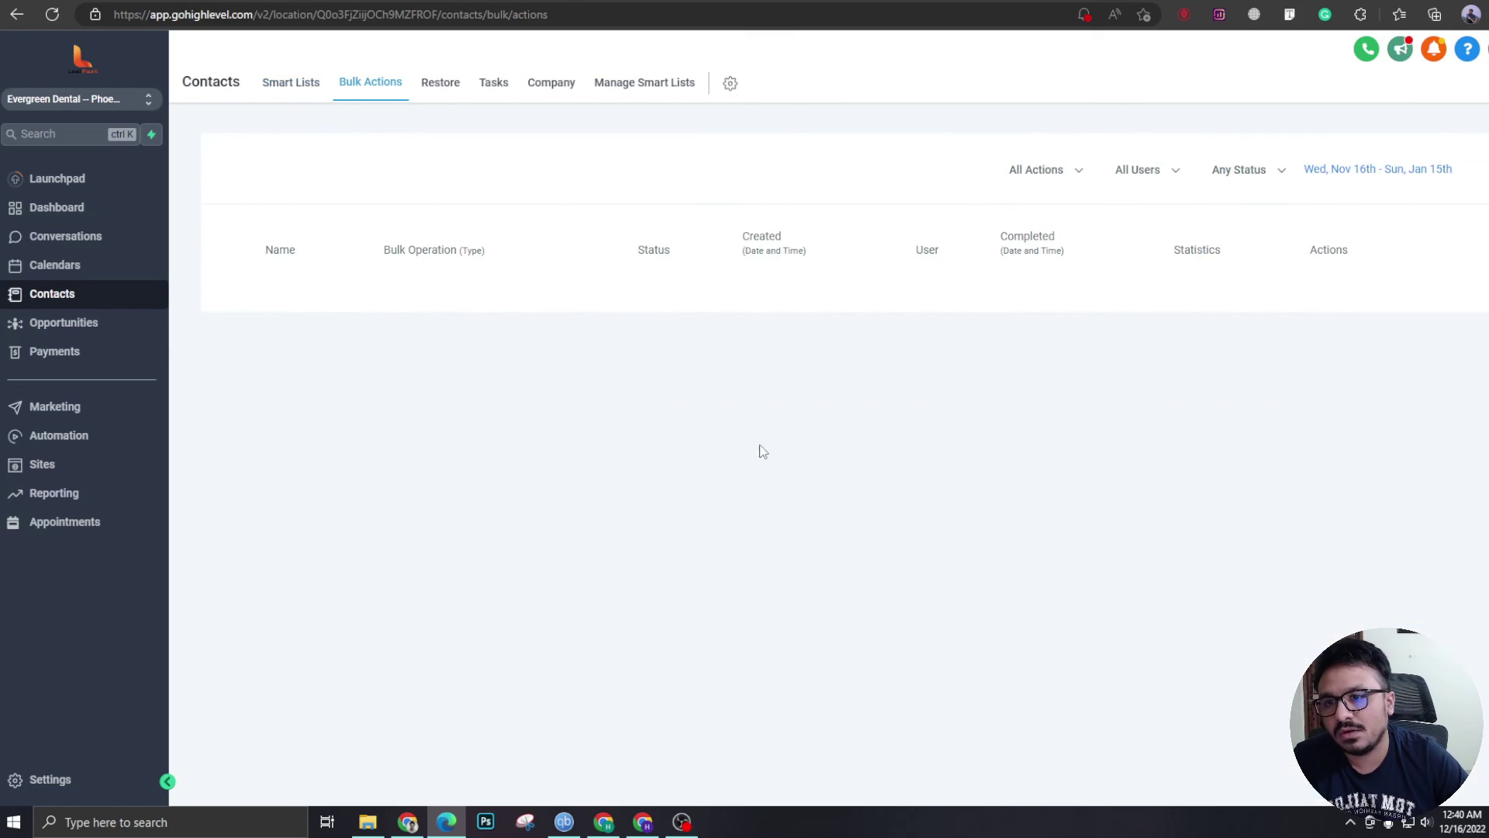